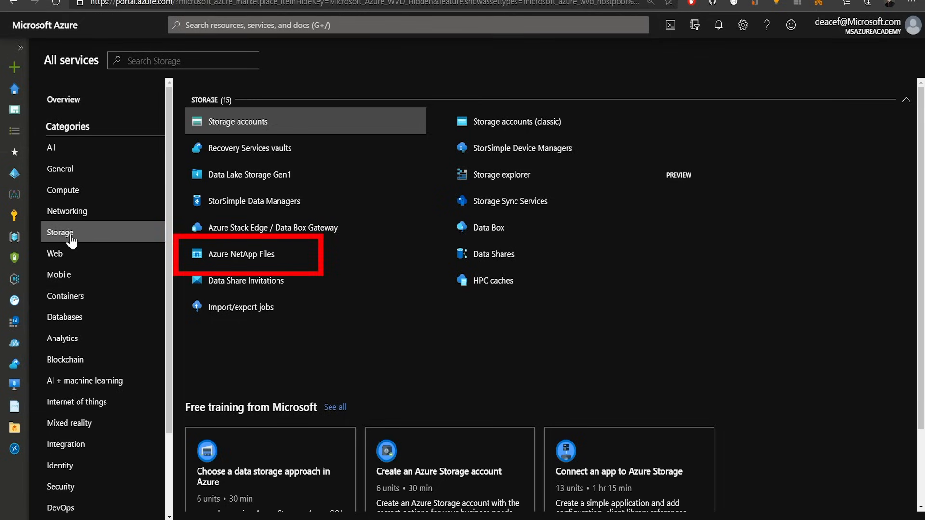
Step: Open Azure NetApp Files from the storage services and start creating a NetApp account
left_click(232, 255)
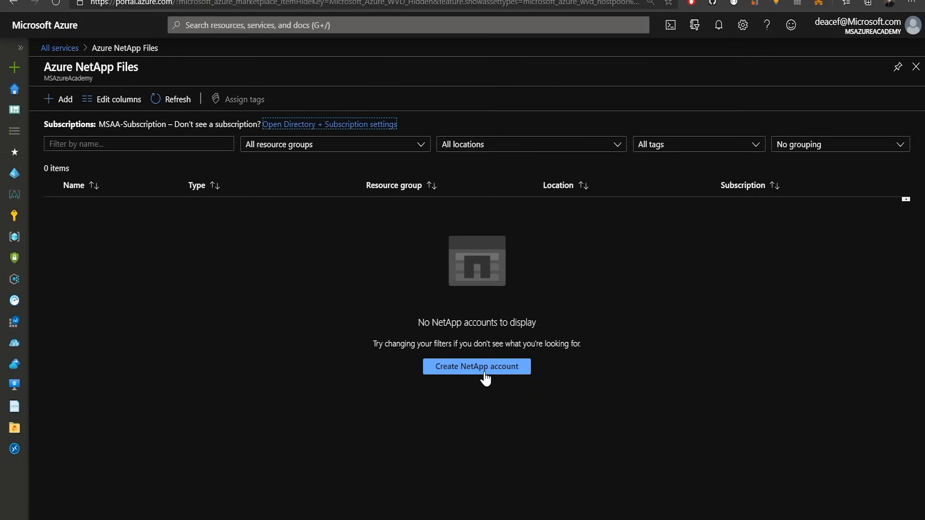
left_click(484, 376)
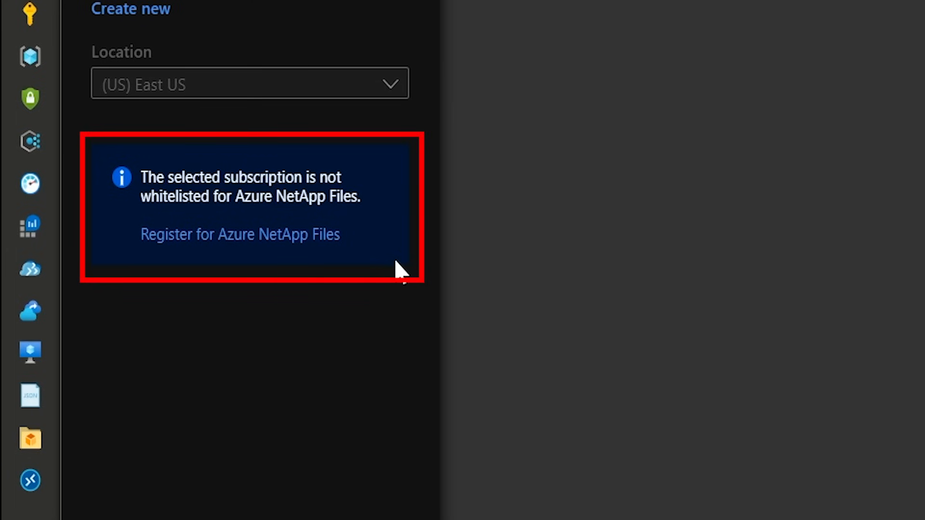
Step: Open the Azure NetApp Files registration guide and review the waitlist submission form
left_click(318, 235)
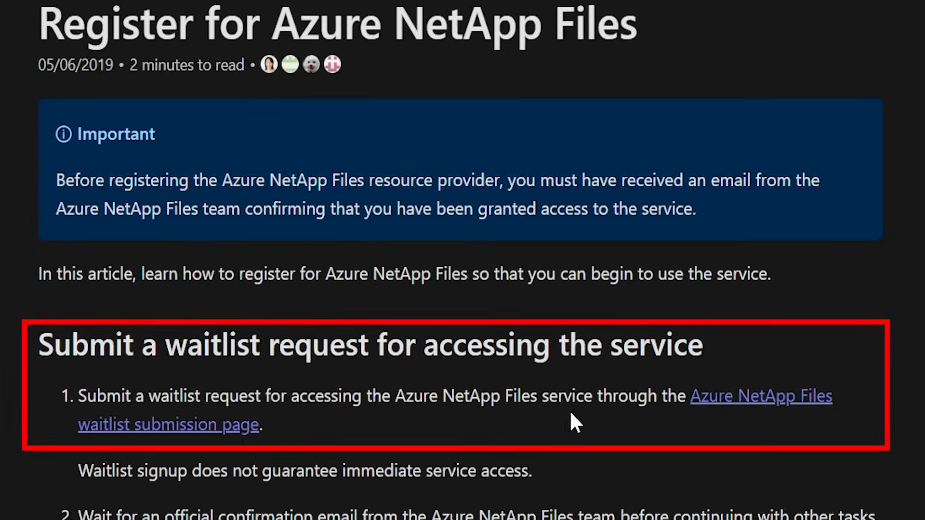
right_click(763, 403)
left_click(811, 418)
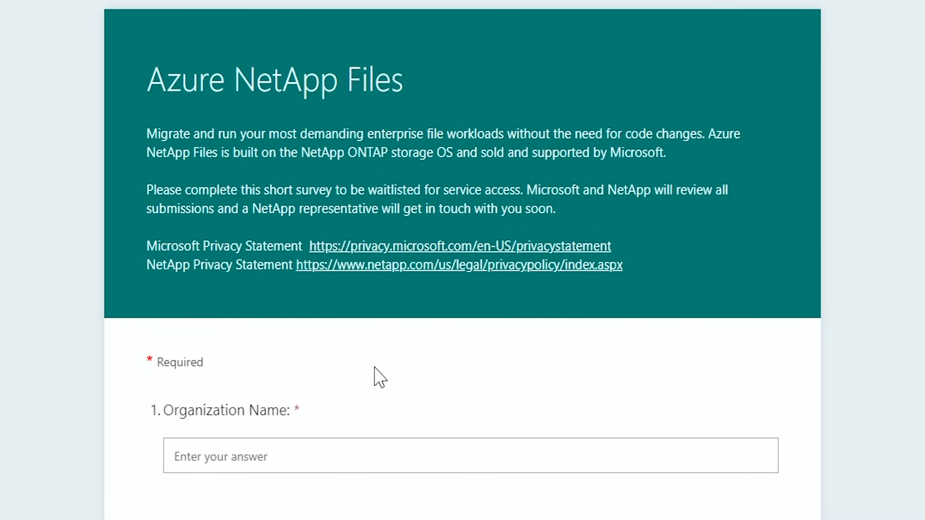
scroll(375, 369, "down", 15)
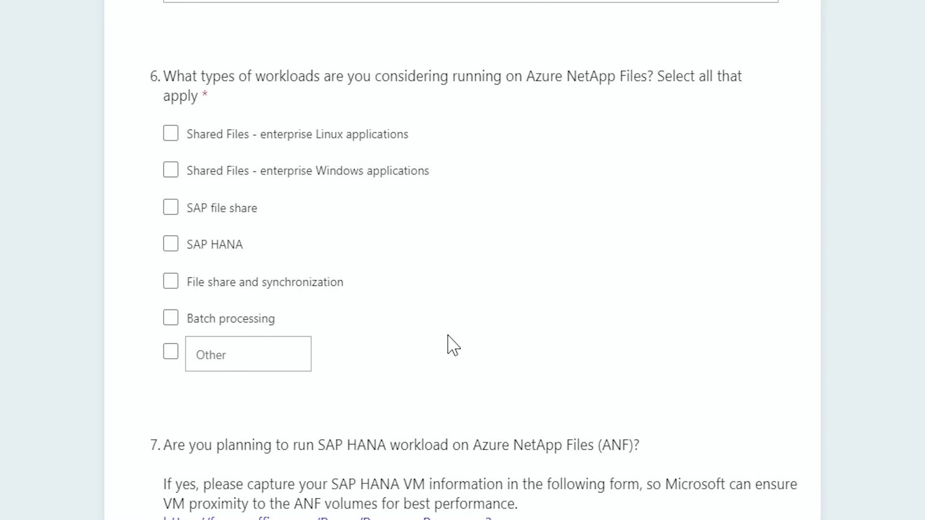
scroll(559, 368, "down", 15)
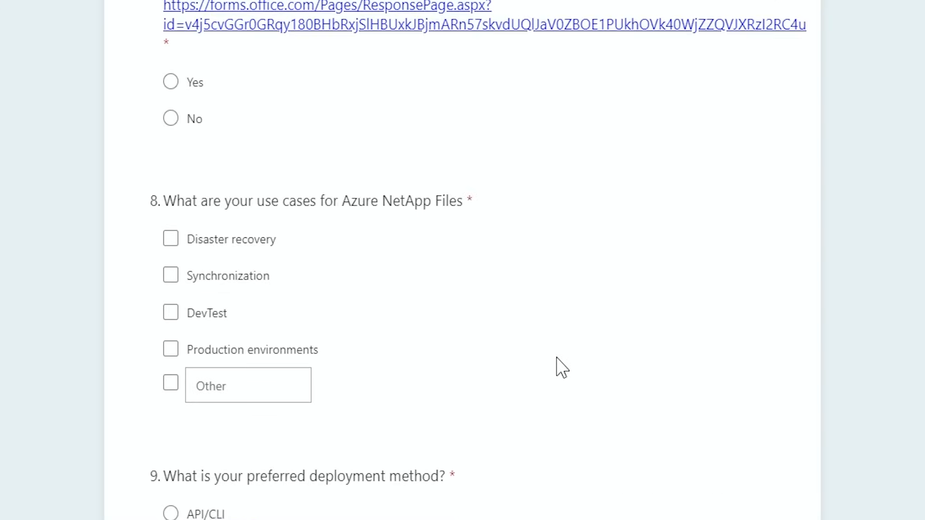
scroll(559, 368, "down", 3)
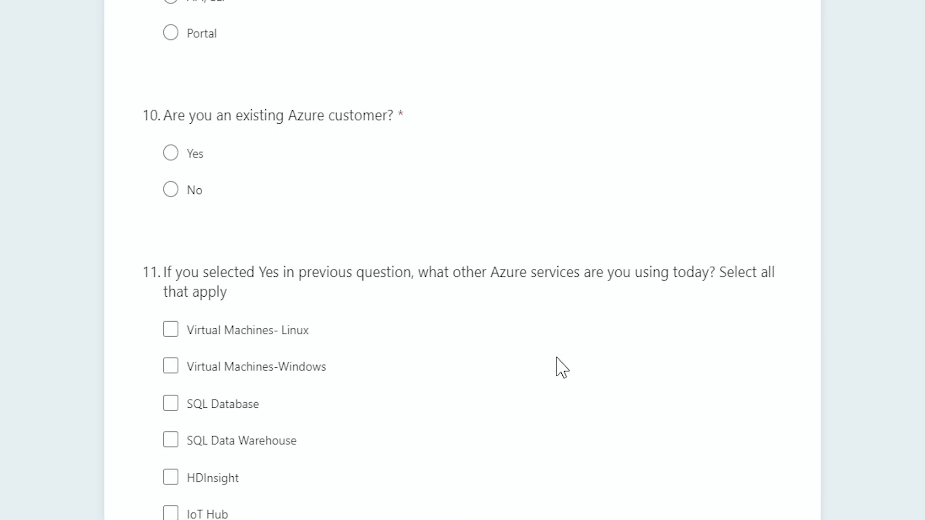
scroll(559, 368, "down", 10)
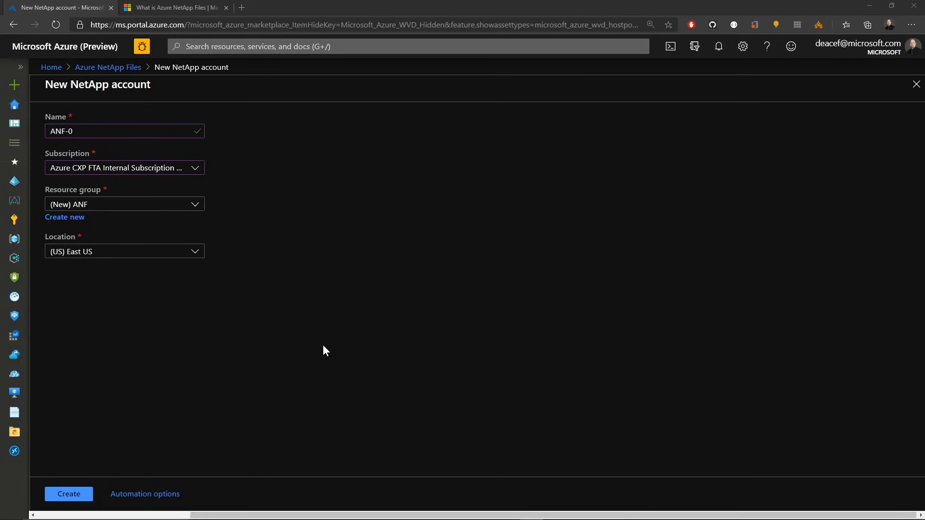
Step: Create the NetApp account ANF-0 and open it
left_click(76, 499)
left_click(89, 213)
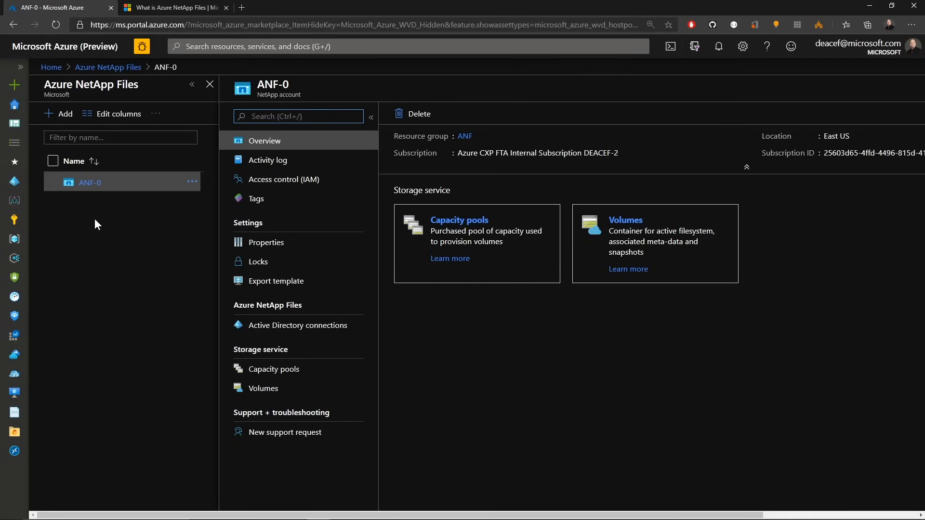
Step: Add a capacity pool named ANF-Pool-0 with the Standard service level and a size of 4 TiB
left_click(289, 370)
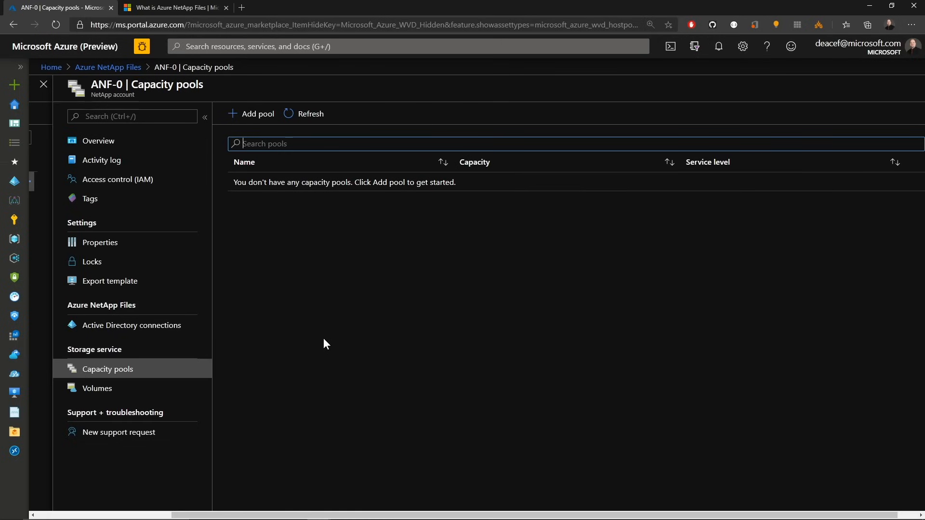
left_click(260, 117)
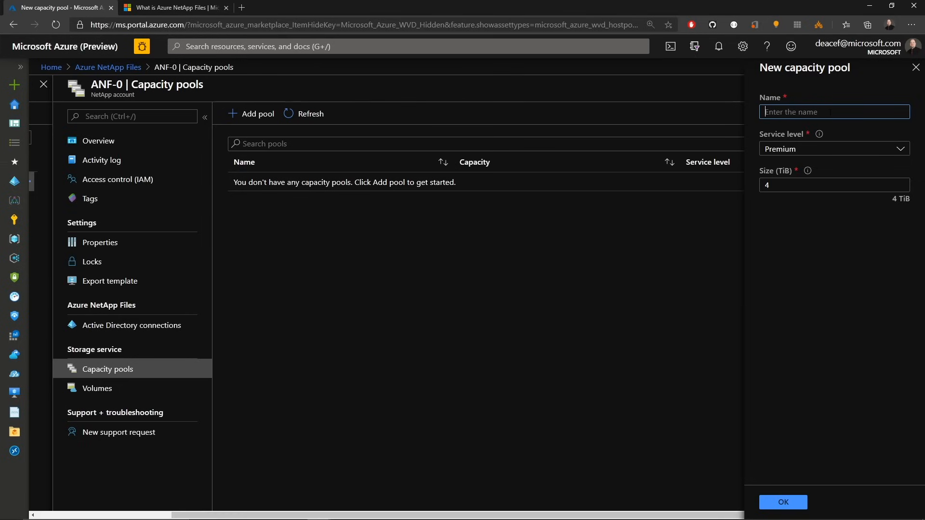
type("ANF-Pool-0")
left_click(901, 150)
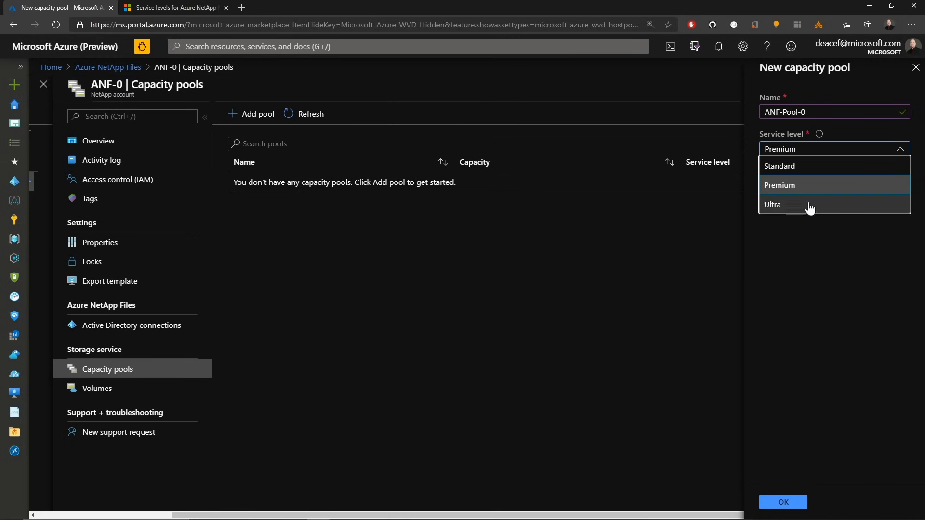
left_click(801, 168)
mouse_move(802, 172)
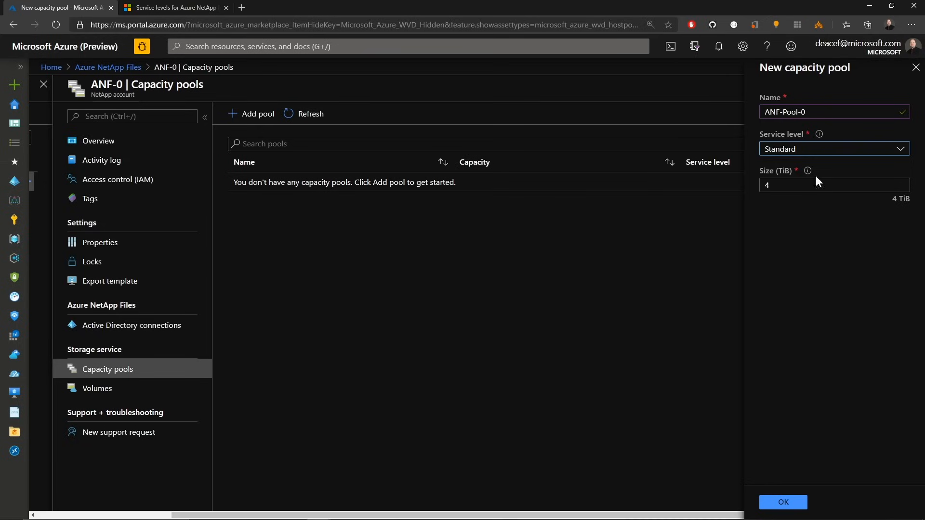
left_click(813, 185)
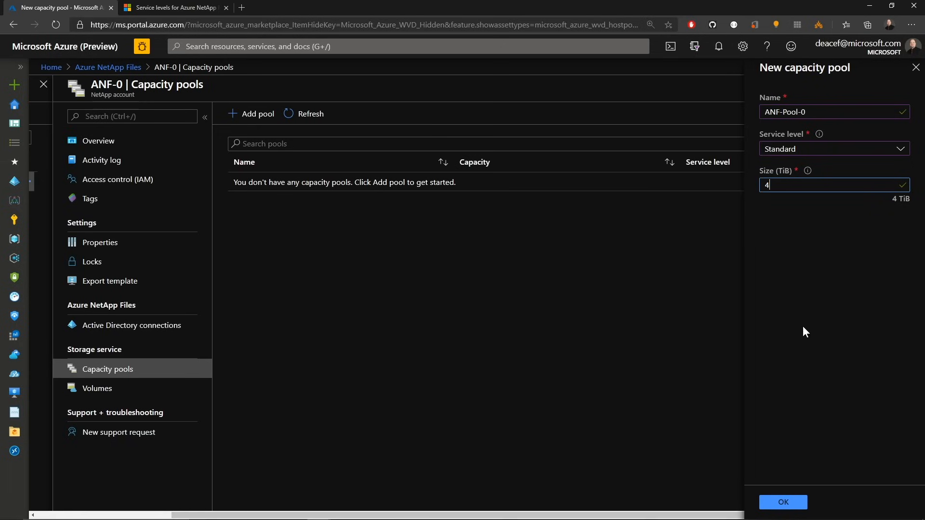
left_click(784, 503)
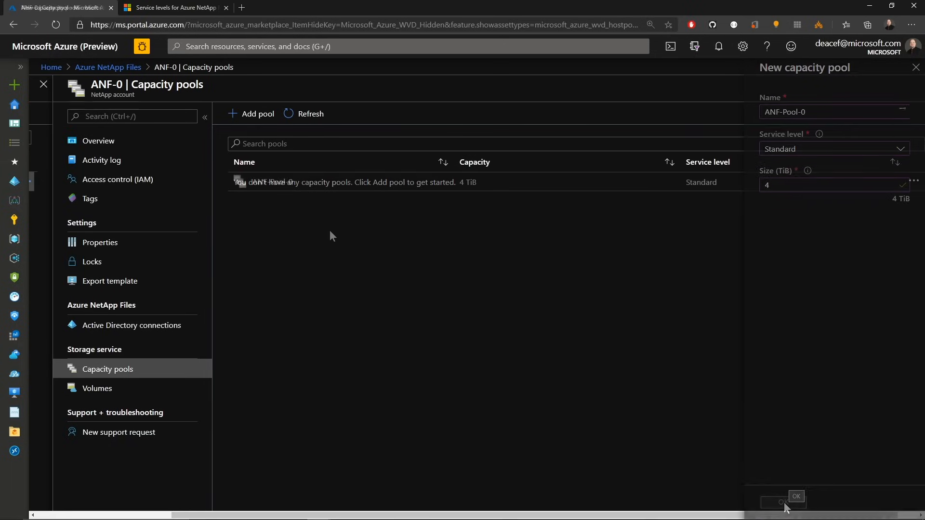
Step: Open the account's Active Directory connections and start joining an Active Directory
left_click(274, 183)
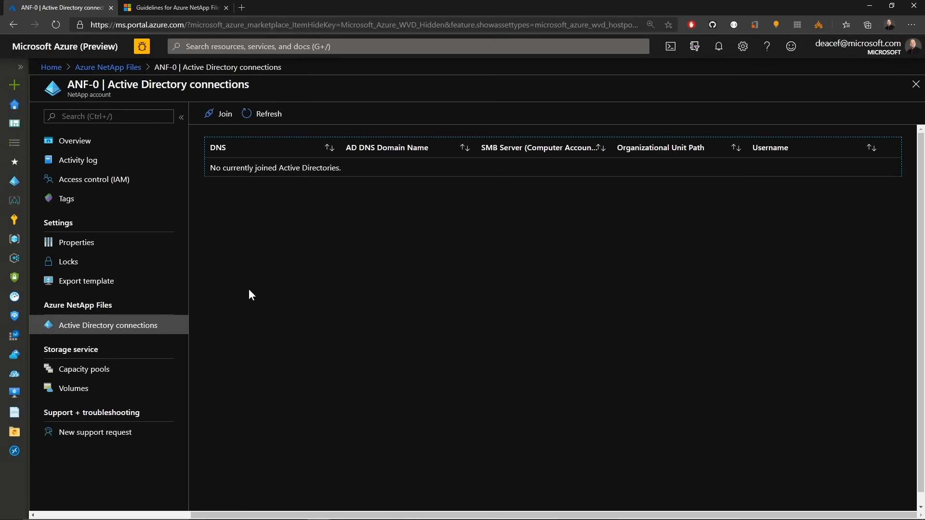
left_click(226, 116)
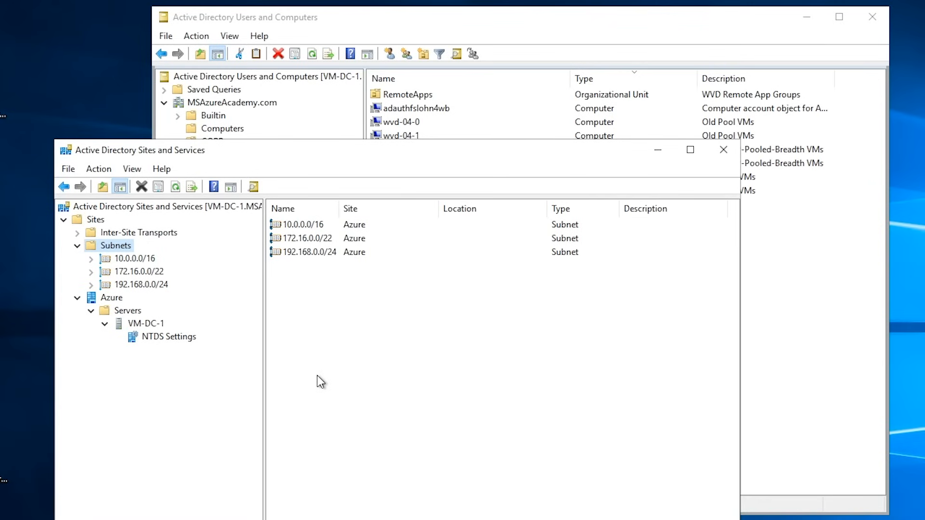
Step: Look up the WVD organizational unit's distinguishedName in its Attribute Editor in Active Directory Users and Computers
left_click(115, 299)
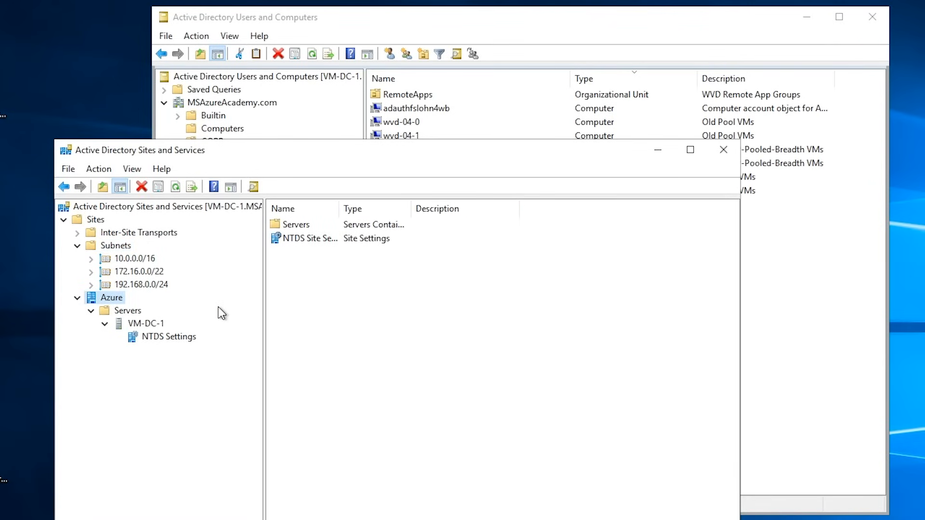
left_click(383, 33)
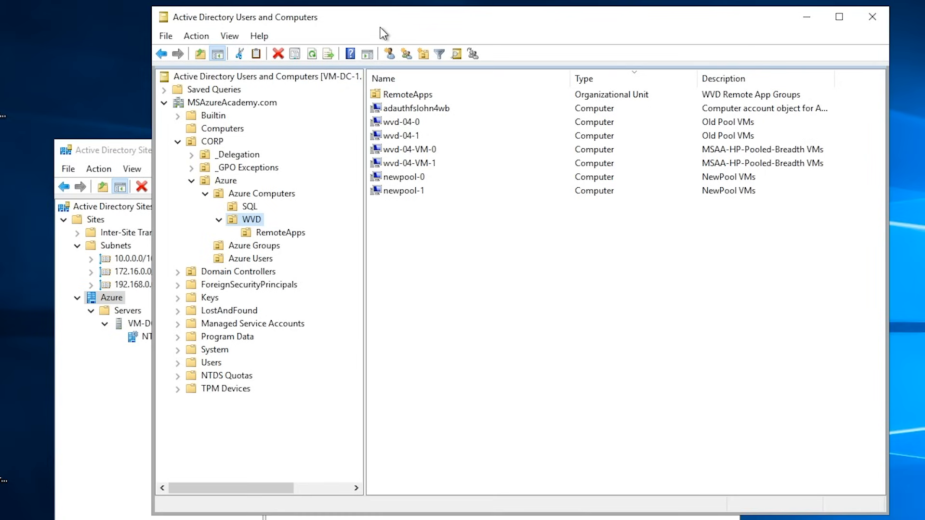
left_click(234, 131)
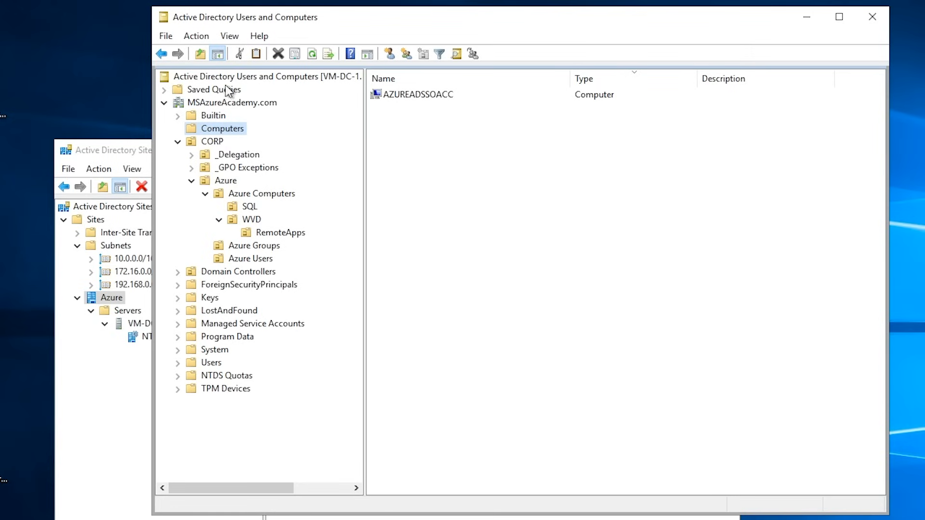
left_click(230, 36)
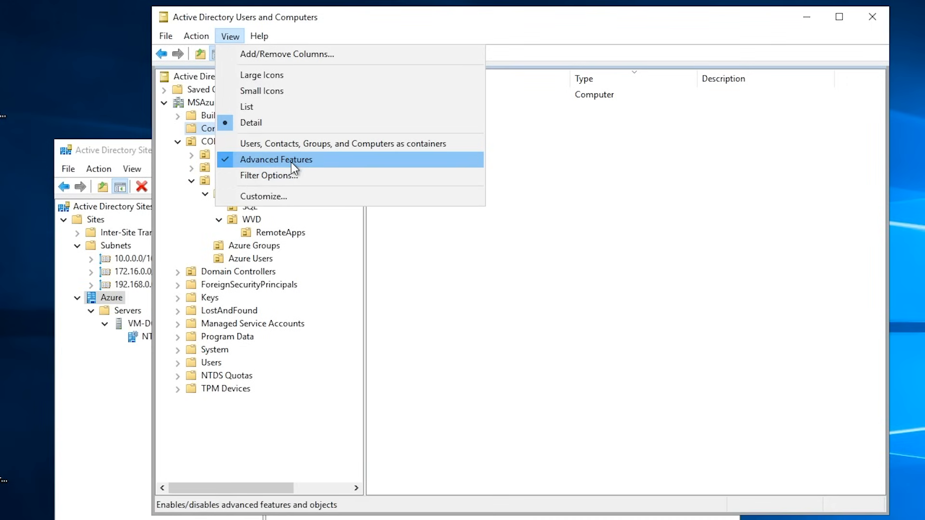
left_click(322, 36)
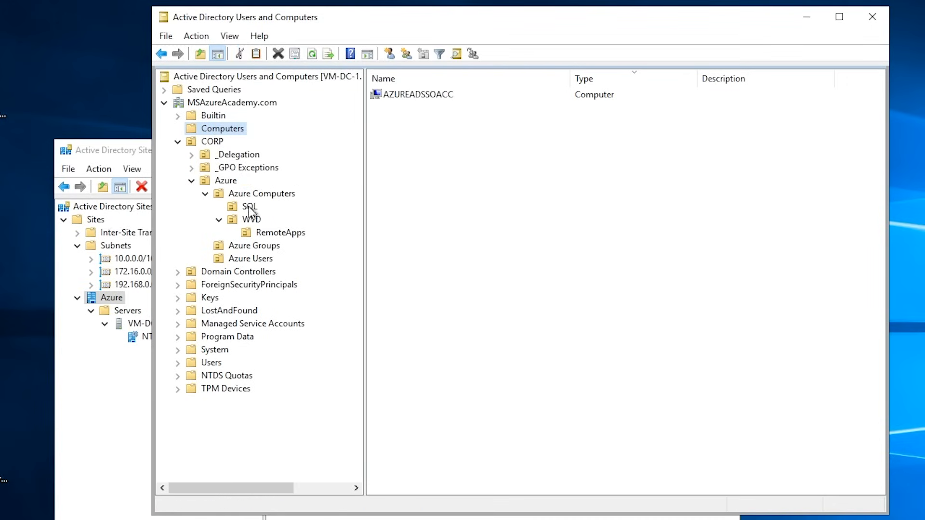
right_click(250, 218)
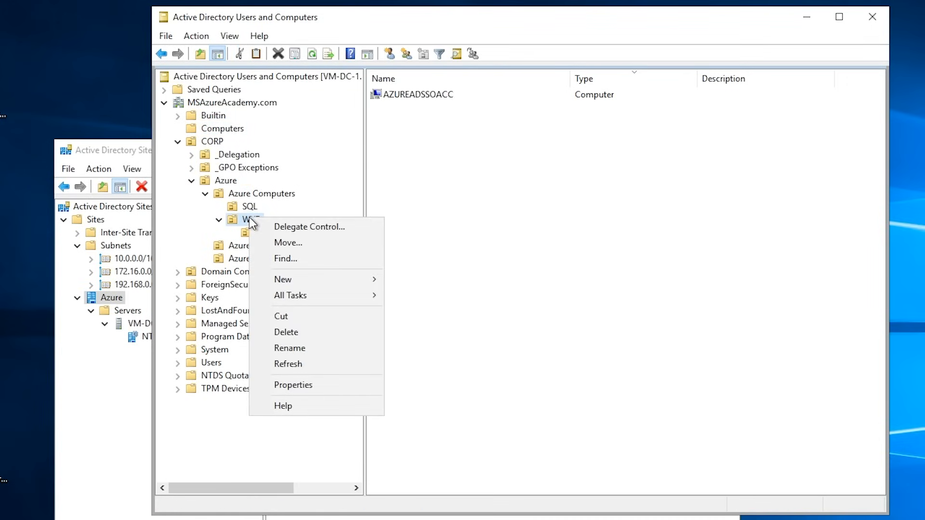
left_click(302, 384)
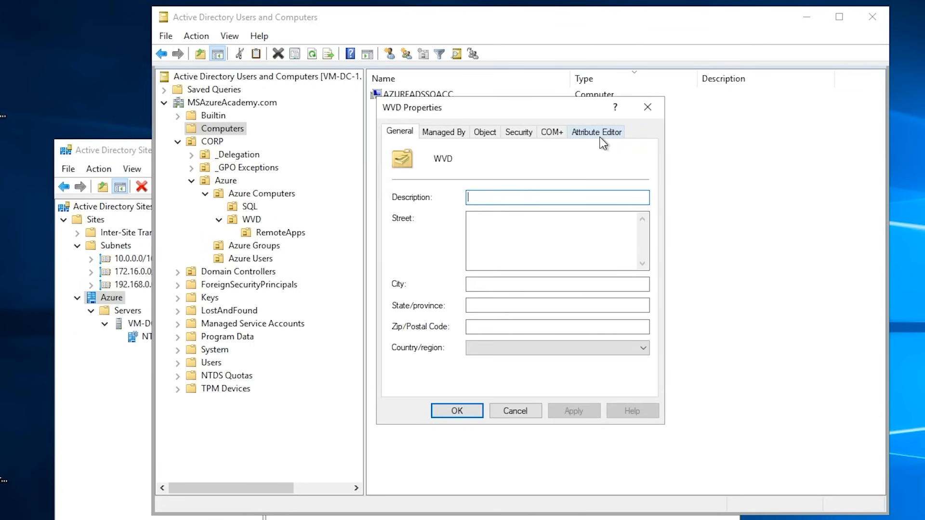
left_click(604, 134)
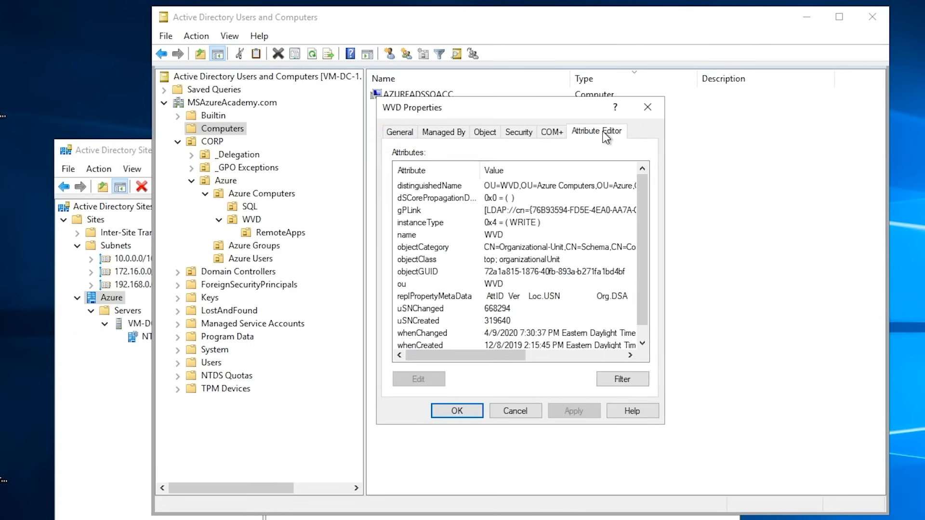
double_click(436, 187)
left_click(560, 282)
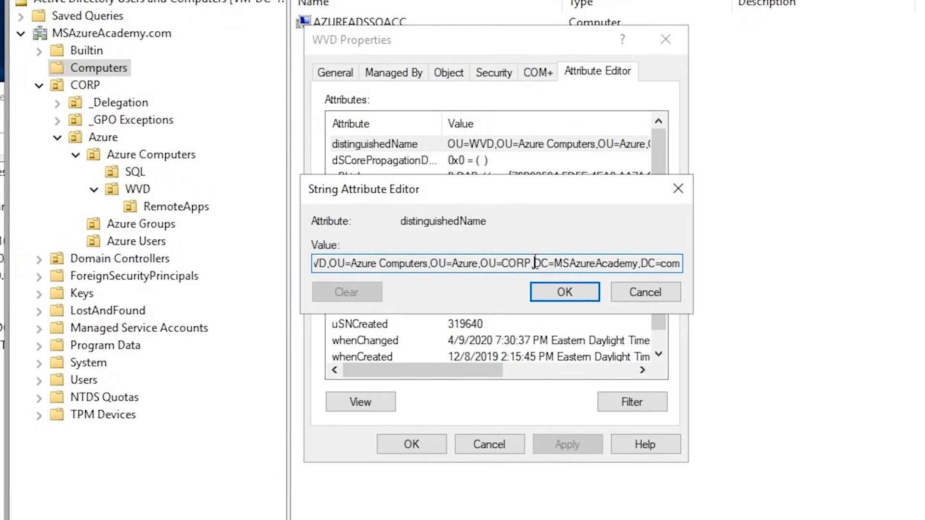
left_click_drag(535, 263, 220, 260)
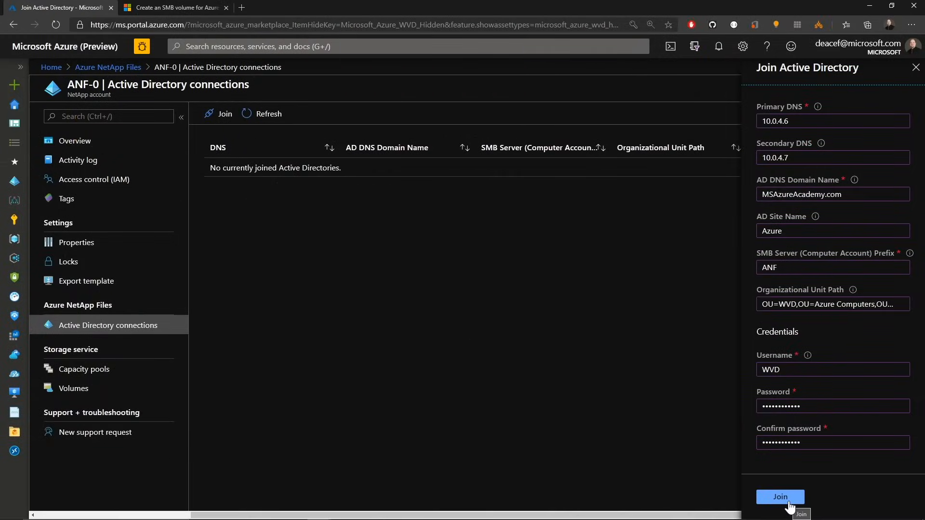
Step: Complete the Active Directory join and open the volumes of capacity pool ANF-Pool-0
left_click(788, 503)
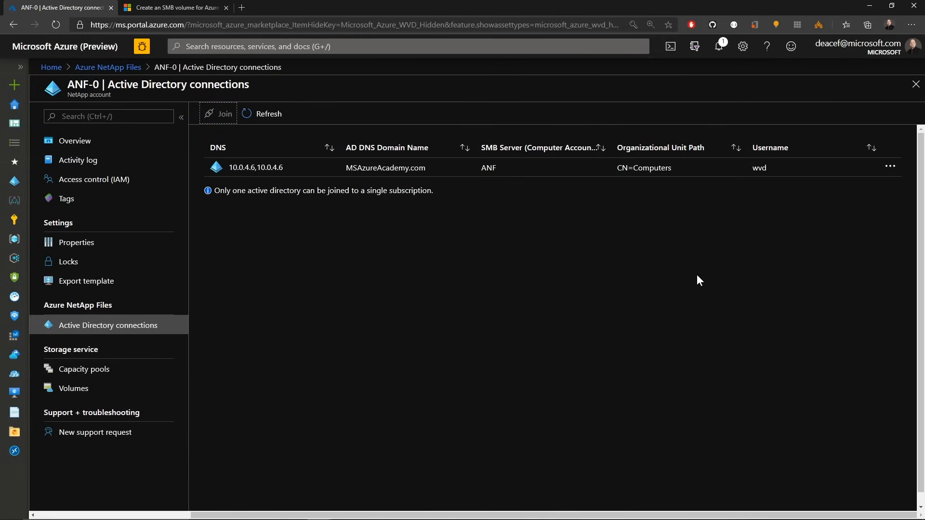
left_click(102, 369)
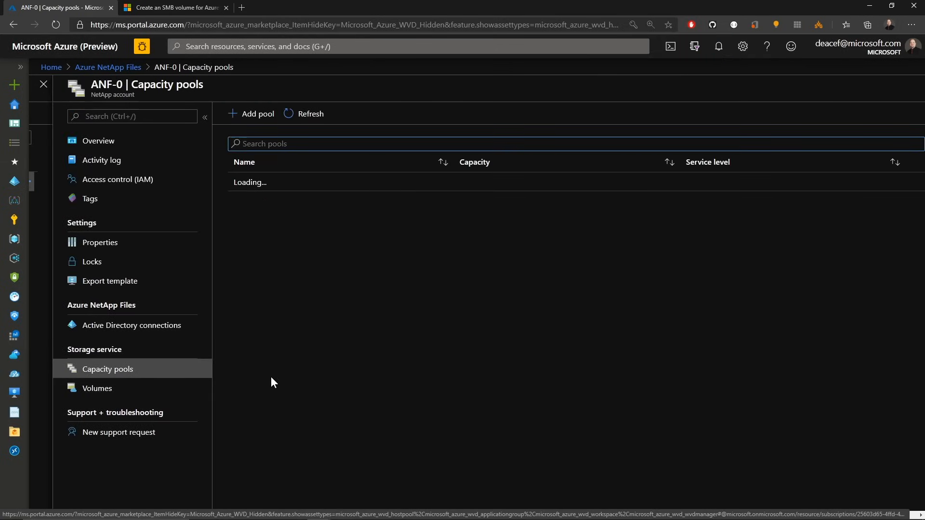
left_click(75, 391)
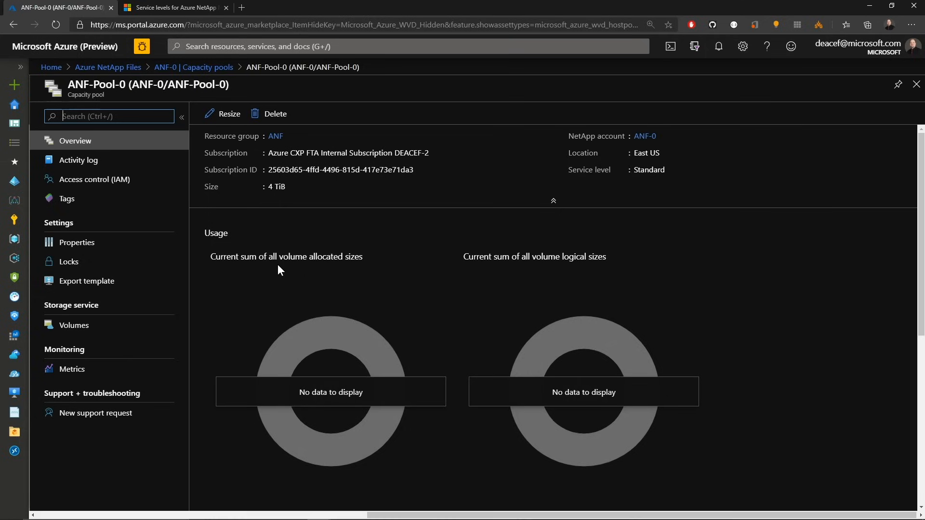
key("ctrl+slash")
left_click(76, 332)
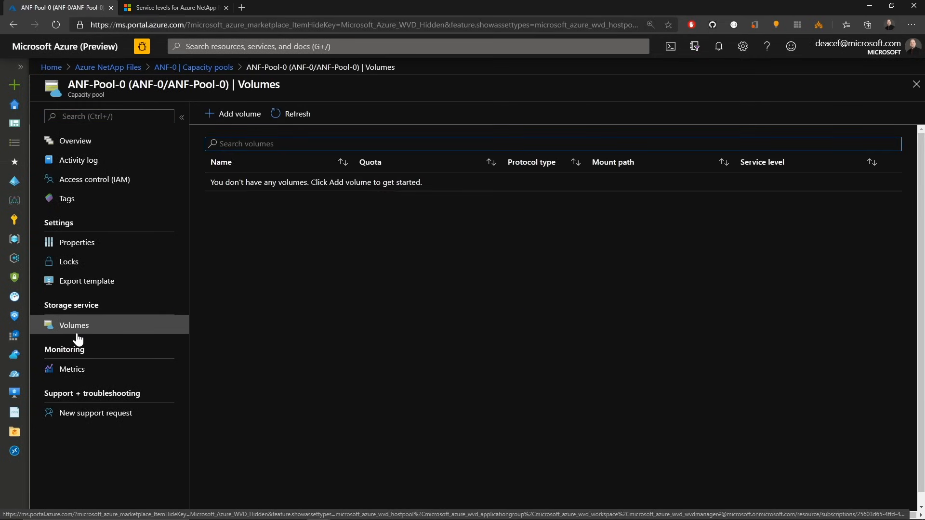
Step: Start adding a volume named ANF-FSLogix with a 100 GiB quota to the capacity pool
left_click(244, 114)
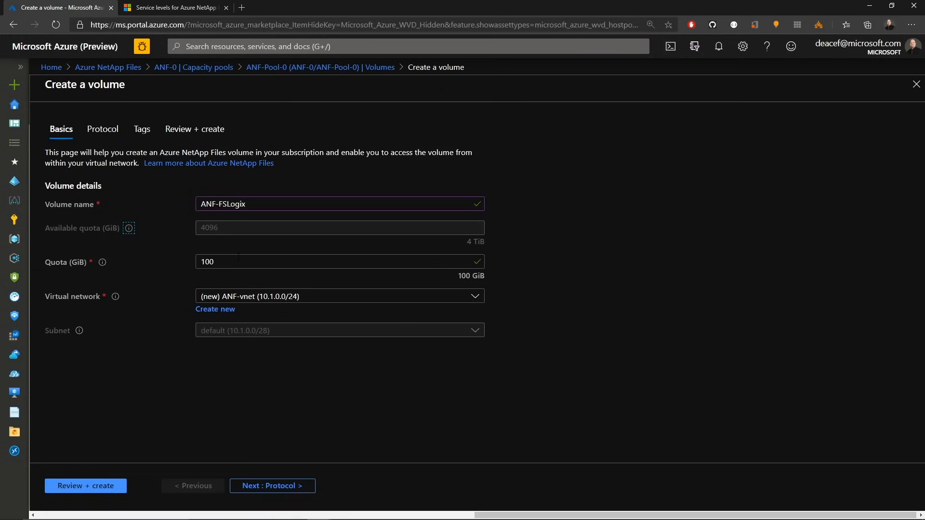
left_click(238, 256)
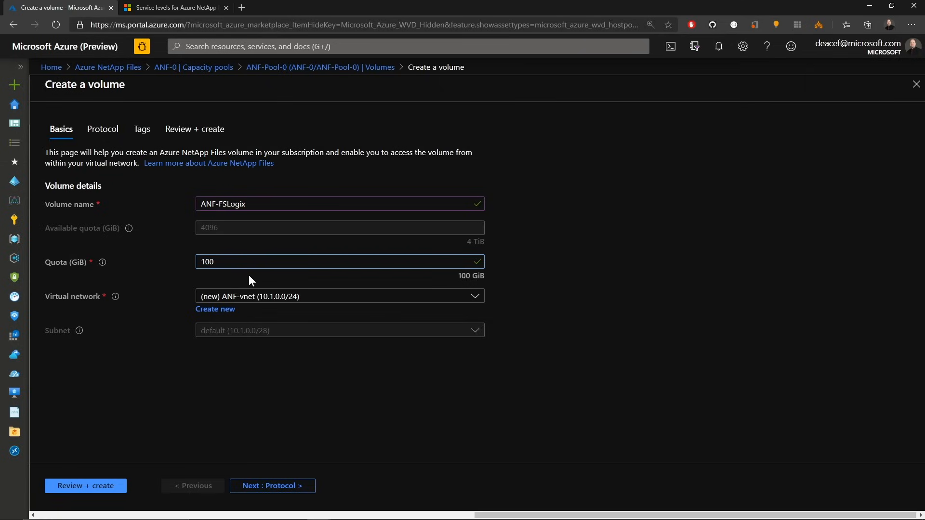
left_click(249, 275)
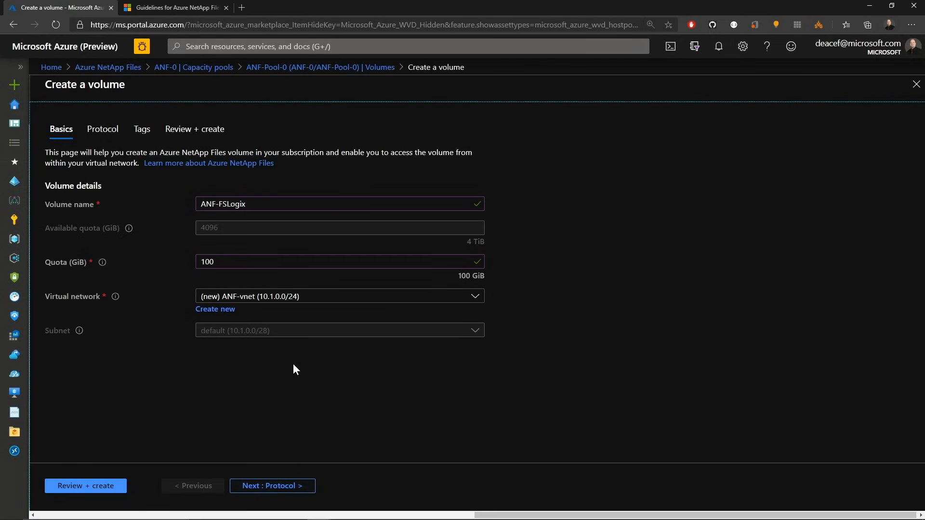
Step: Select the AA-WVD-vNET virtual network and create a new delegated subnet named ANF-Subnet for the volume
left_click(288, 303)
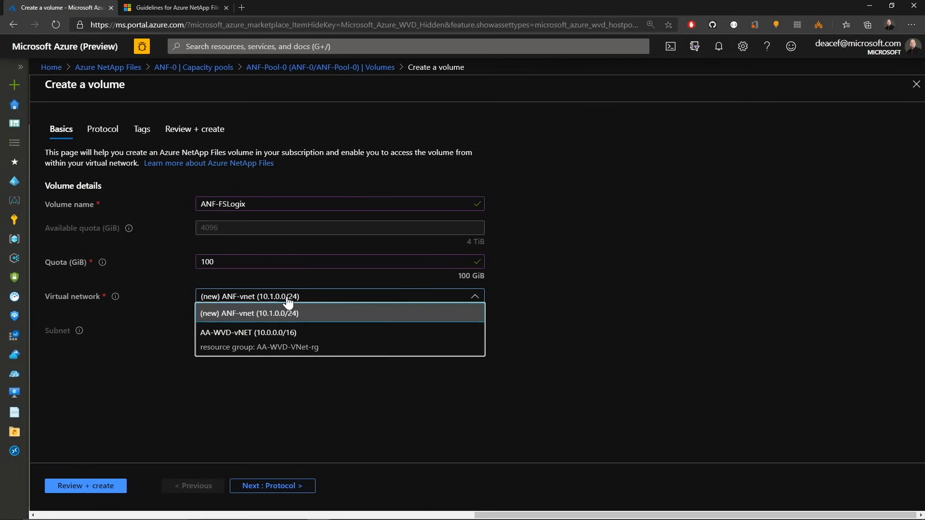
left_click(261, 343)
left_click(260, 334)
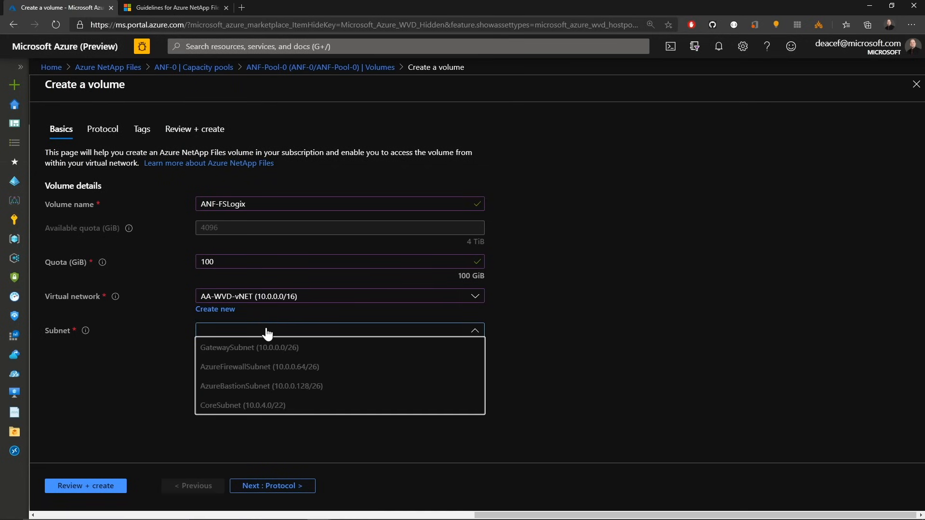
left_click(320, 333)
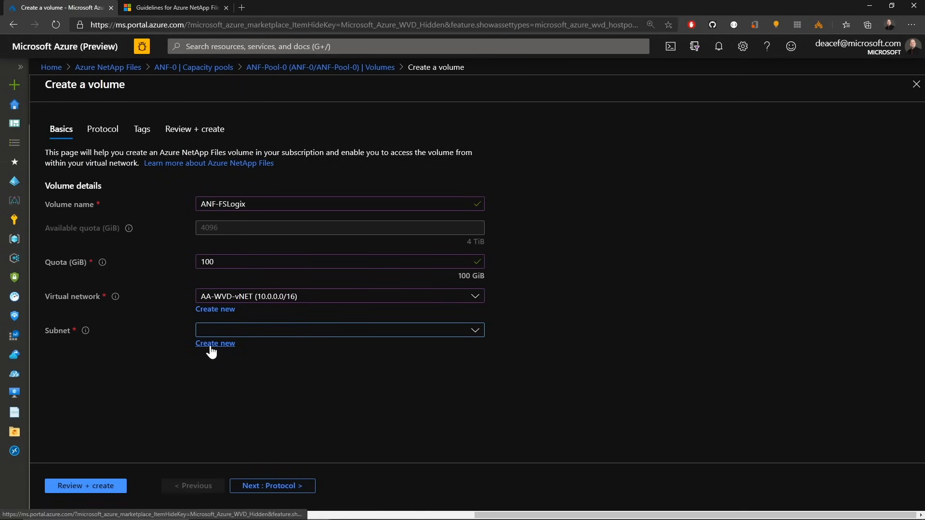
left_click(211, 347)
type("ANF-Subnet")
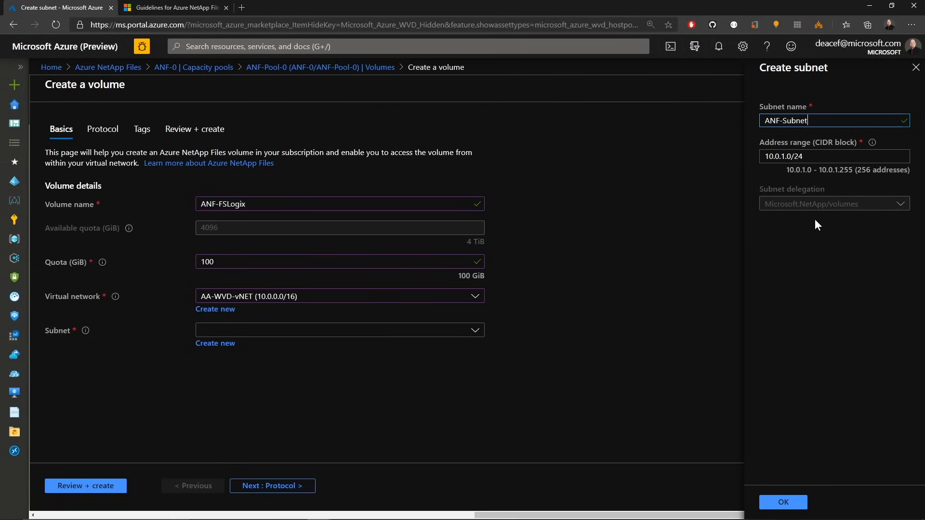
left_click(785, 501)
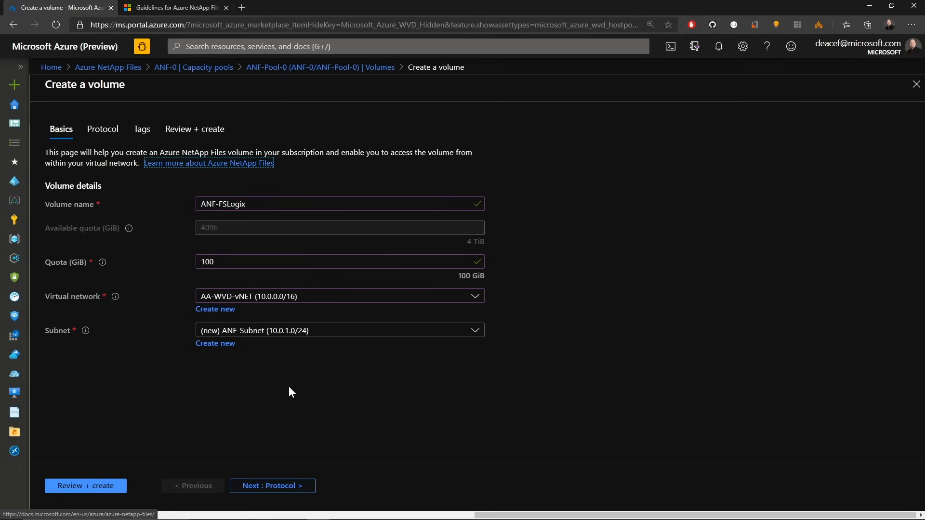
Step: Set the volume's protocol type to SMB and create the volume
left_click(282, 484)
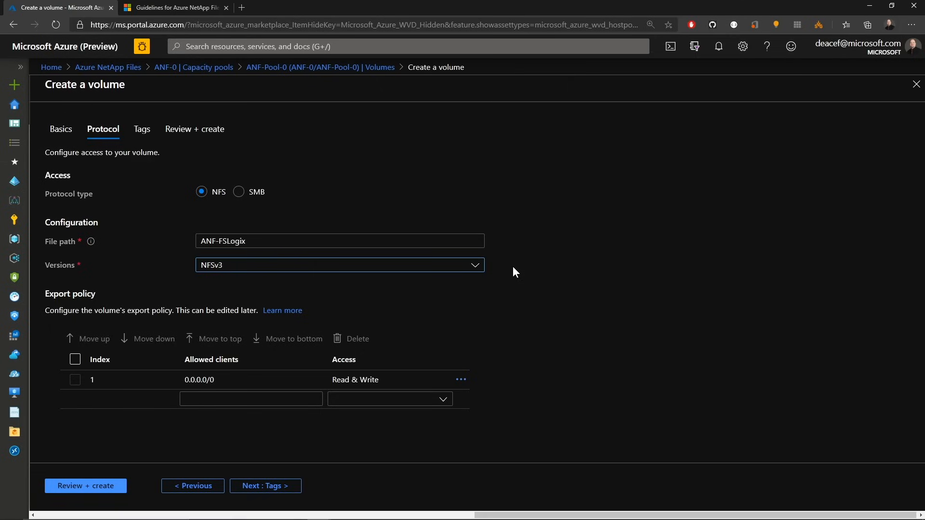
left_click(475, 266)
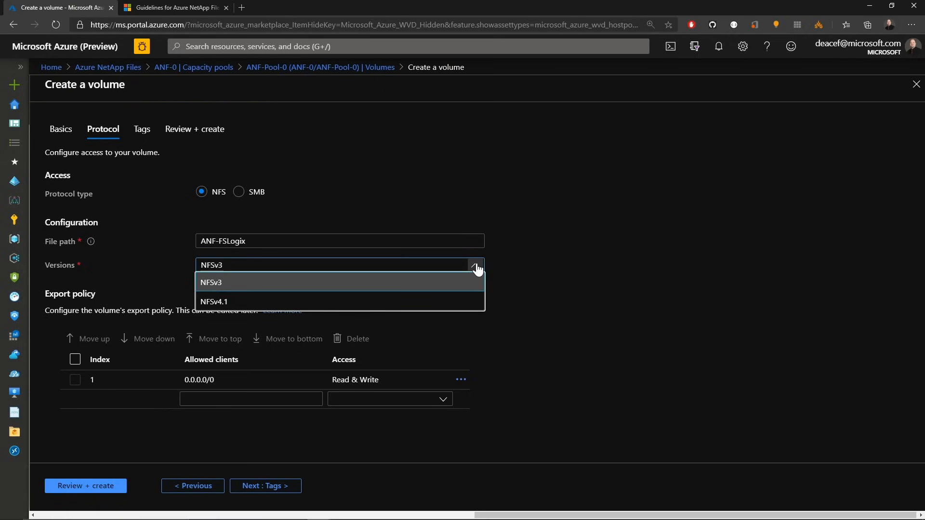
left_click(477, 269)
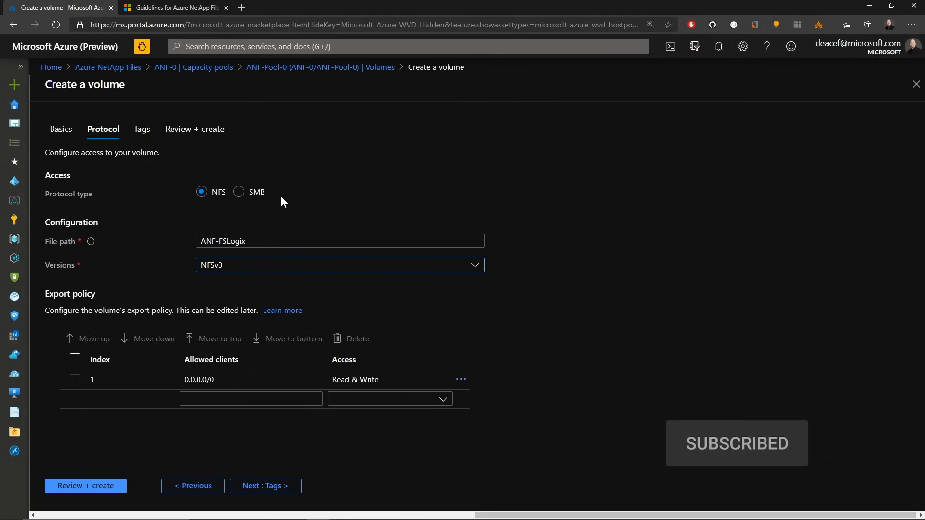
left_click(239, 193)
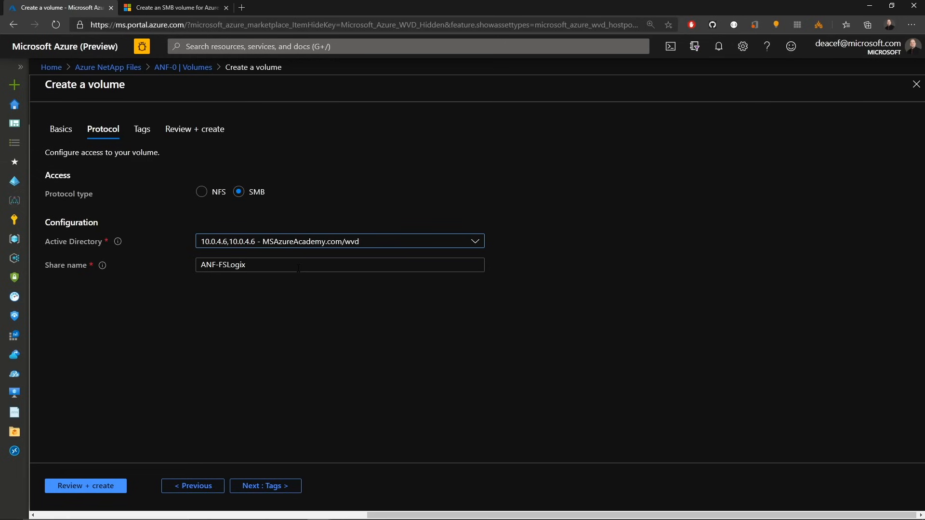
left_click(265, 486)
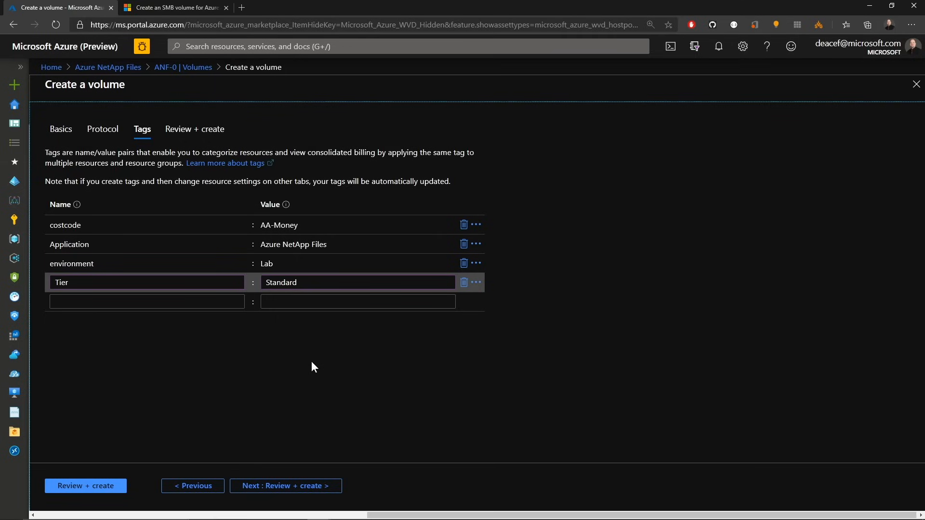
left_click(296, 490)
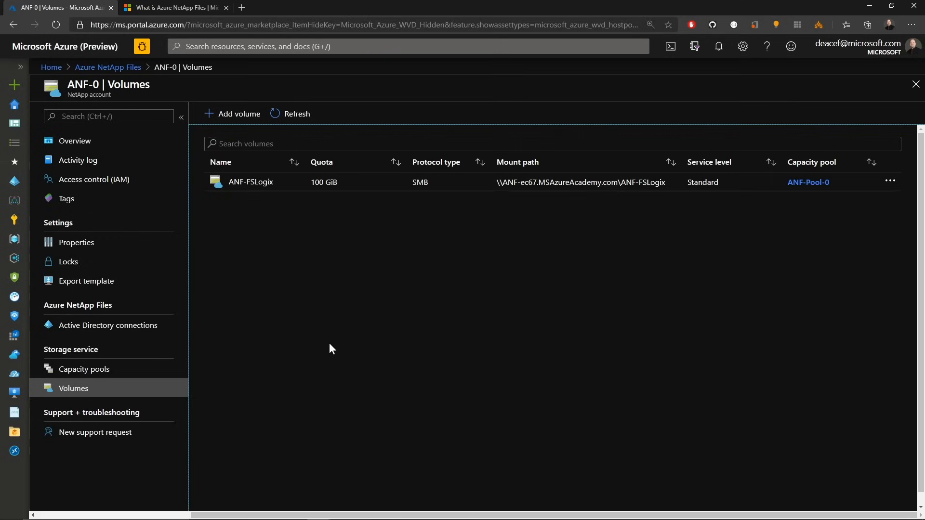
Step: Copy the ANF-FSLogix volume's mount path from its mount instructions
left_click(250, 184)
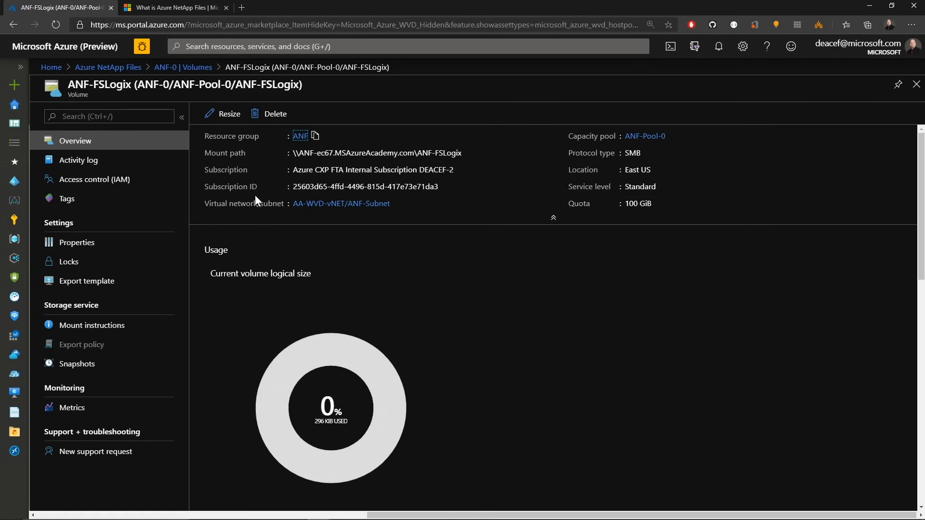
left_click(125, 329)
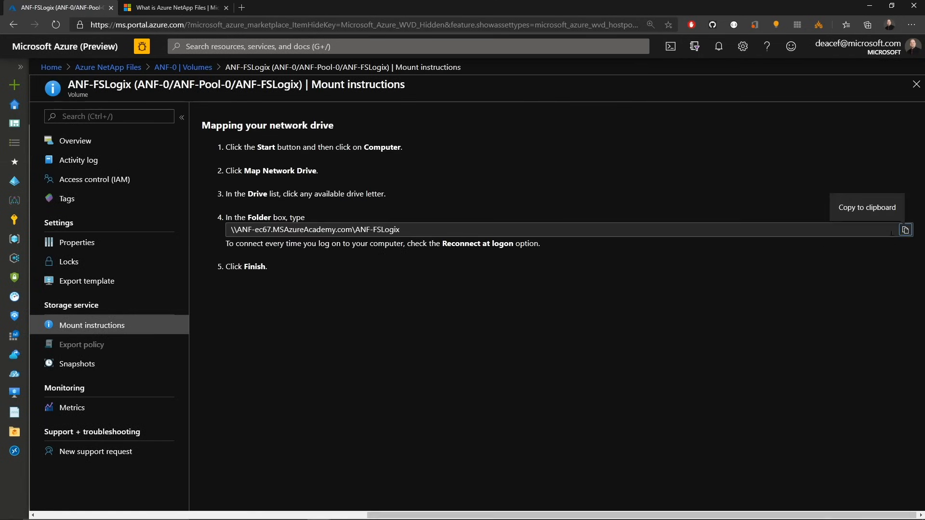
left_click(906, 230)
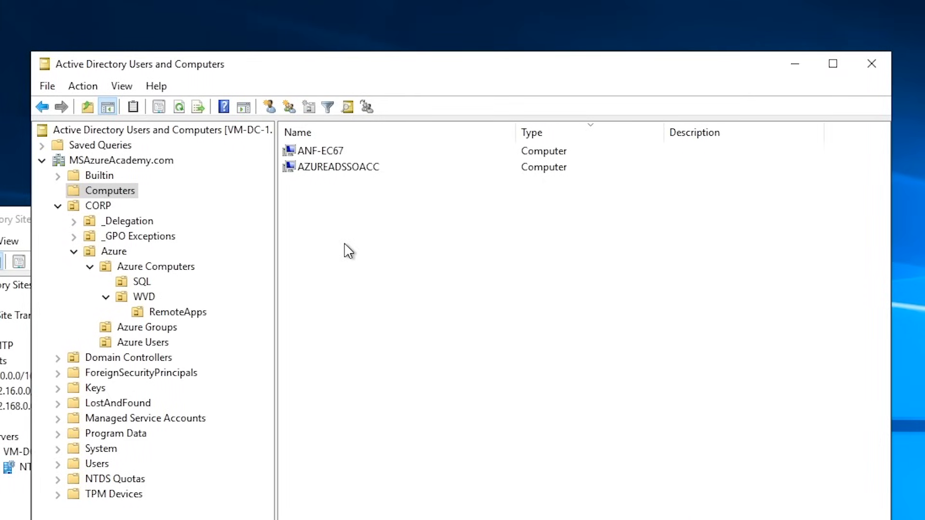
Step: Open the copied ANF-FSLogix share path in File Explorer
left_click(285, 147)
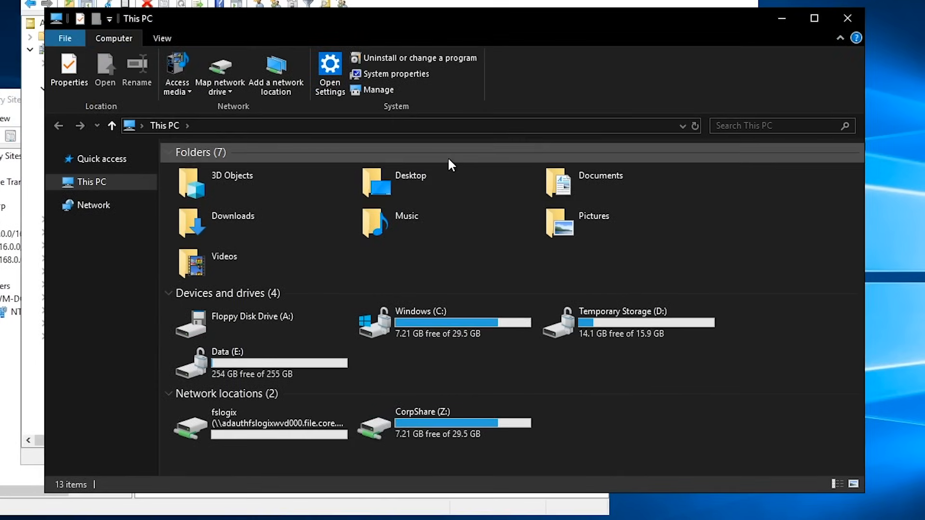
left_click(435, 125)
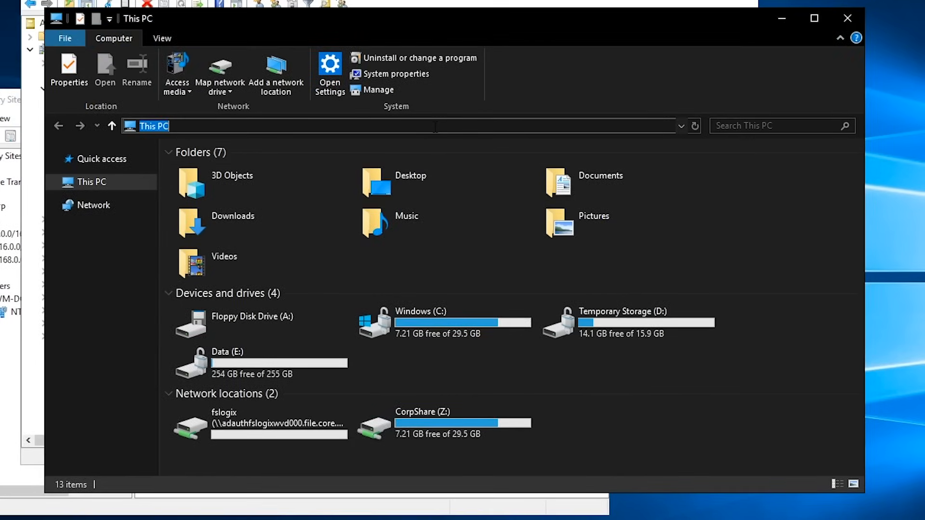
key("ctrl+v")
key("Return")
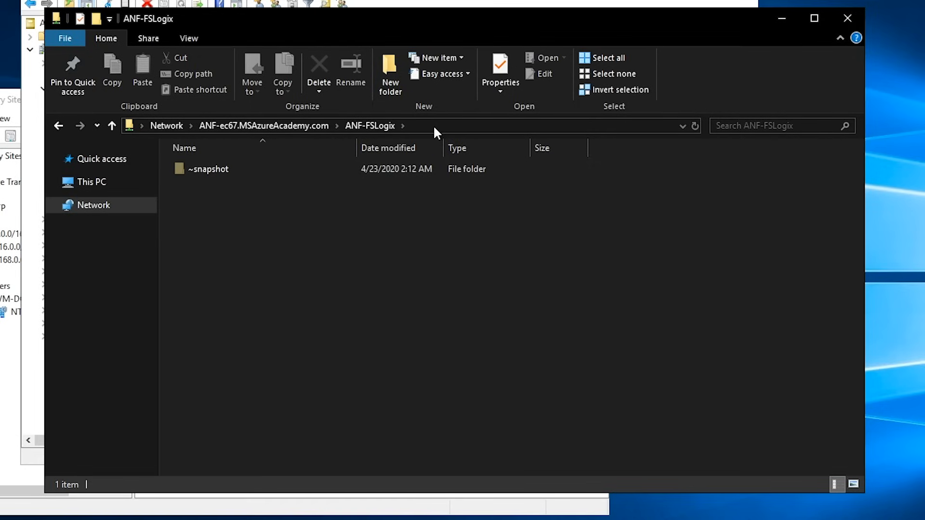
Step: Create a folder named test on the share and add a new text document inside it
left_click(389, 58)
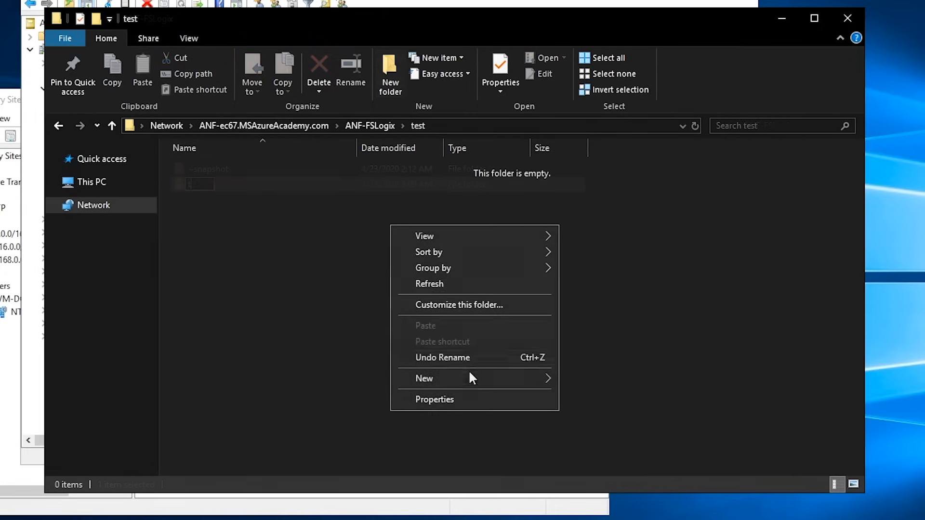
mouse_move(477, 379)
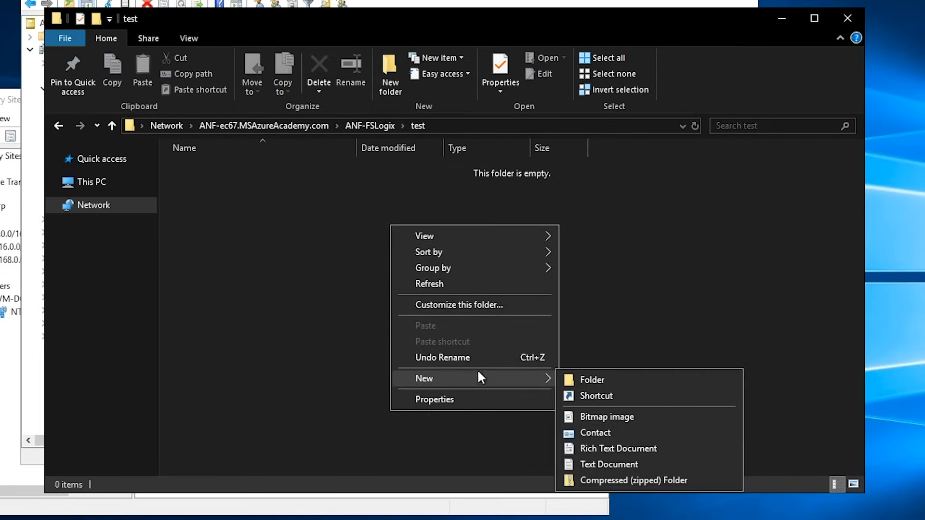
left_click(592, 463)
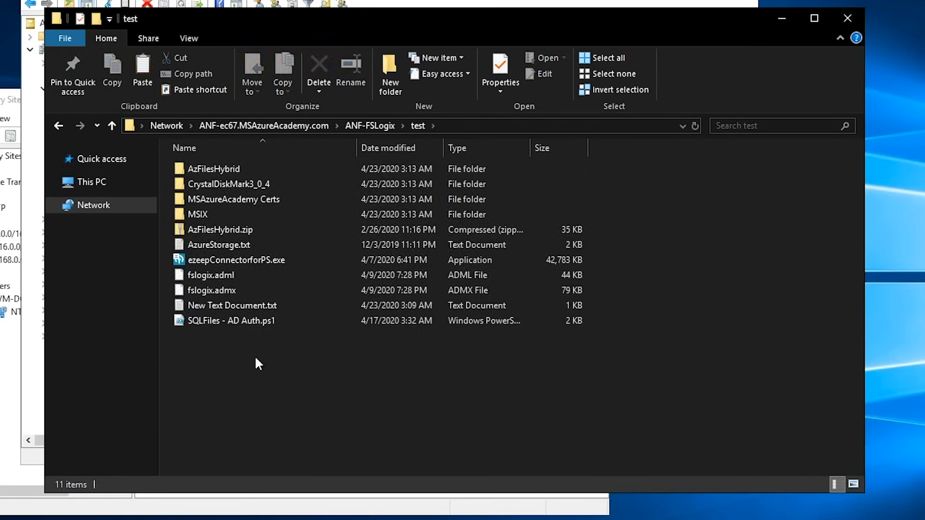
key("alt+Left")
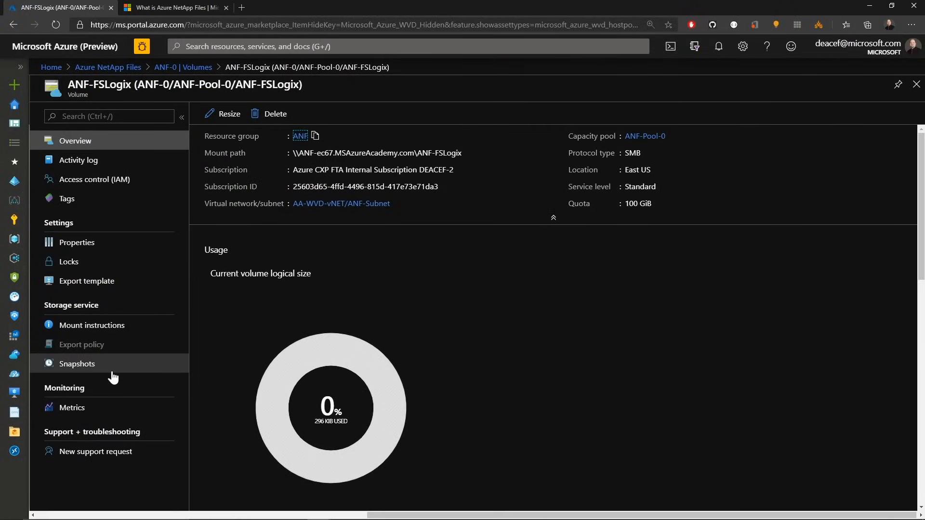
Step: Take a snapshot of the ANF-FSLogix volume named Initial-April2020 and view its restore options
left_click(79, 369)
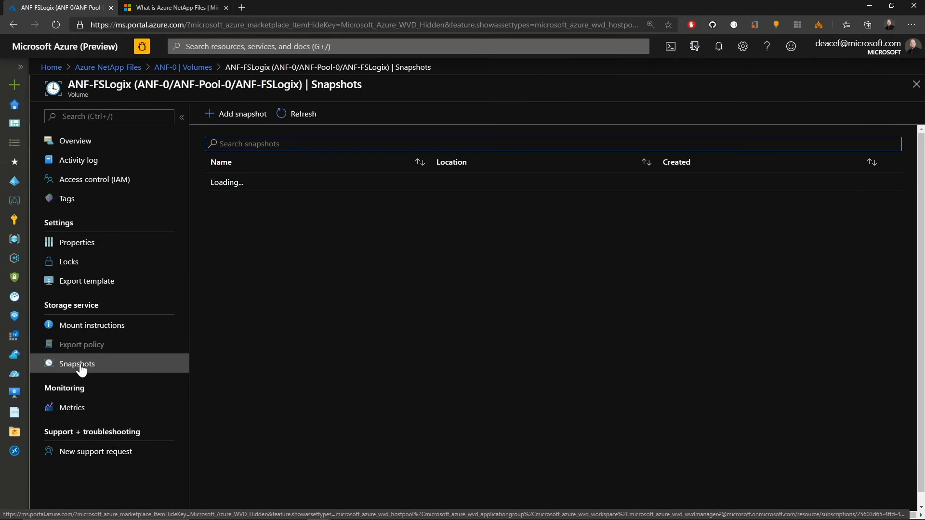
left_click(236, 119)
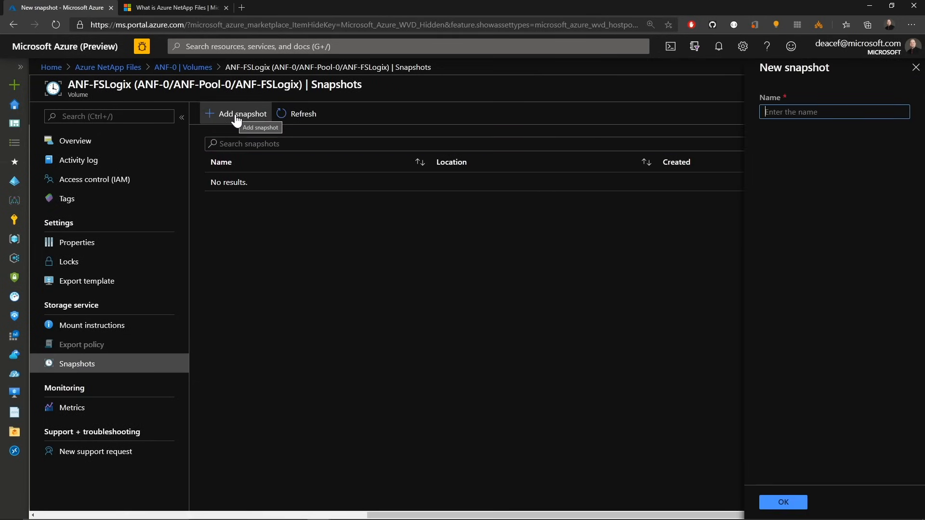
key("ctrl+v")
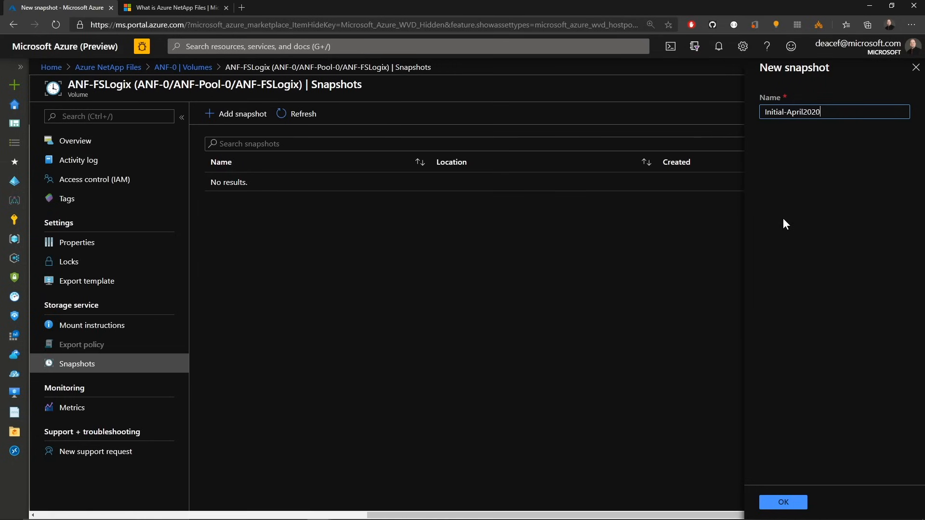
left_click(787, 502)
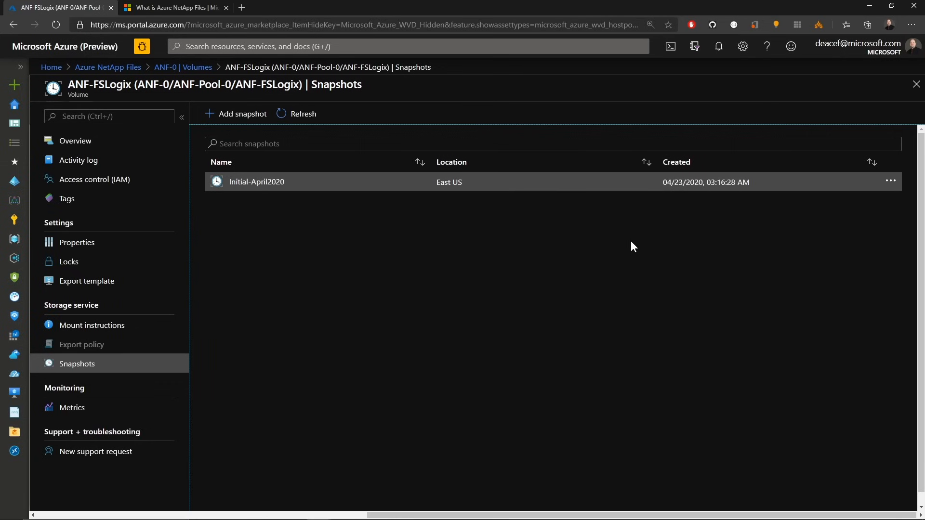
left_click(891, 182)
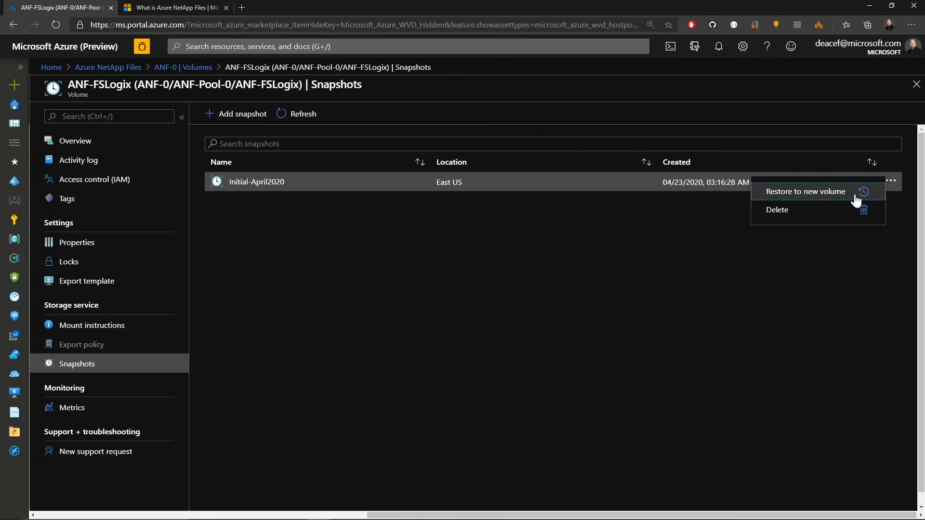
left_click(608, 269)
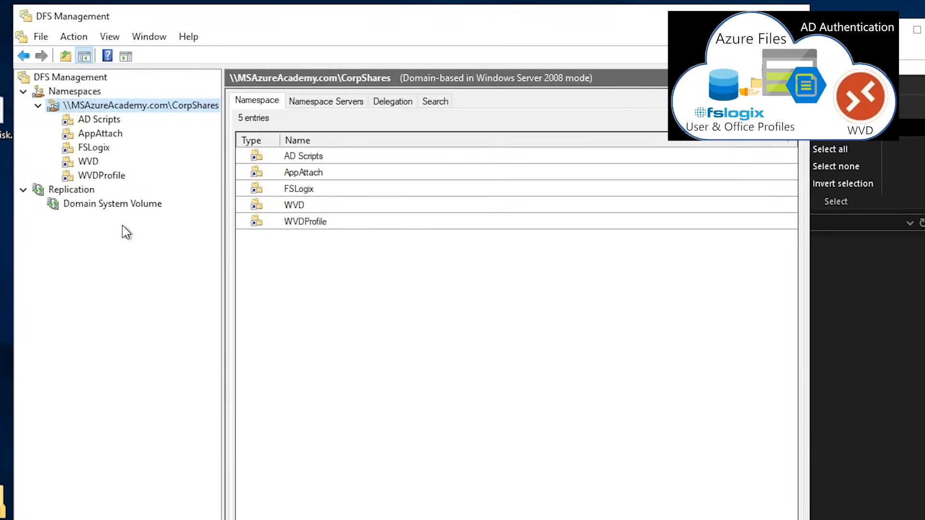
Step: Add a DFS folder named ANF under the CorpShares namespace targeting \\ANF-ec67.MSAzureAcademy.com\ANF-FSLogix
right_click(94, 110)
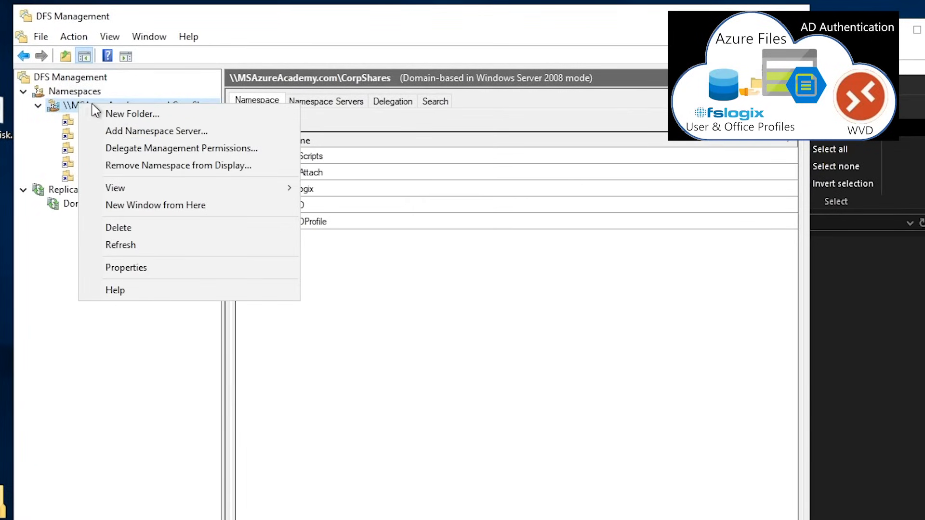
left_click(128, 116)
type("ANF")
left_click(303, 383)
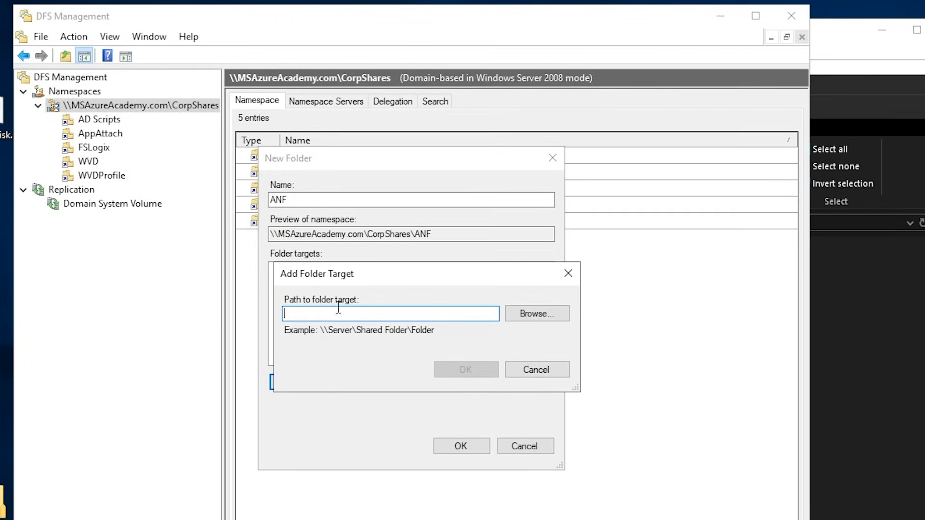
key("ctrl+v")
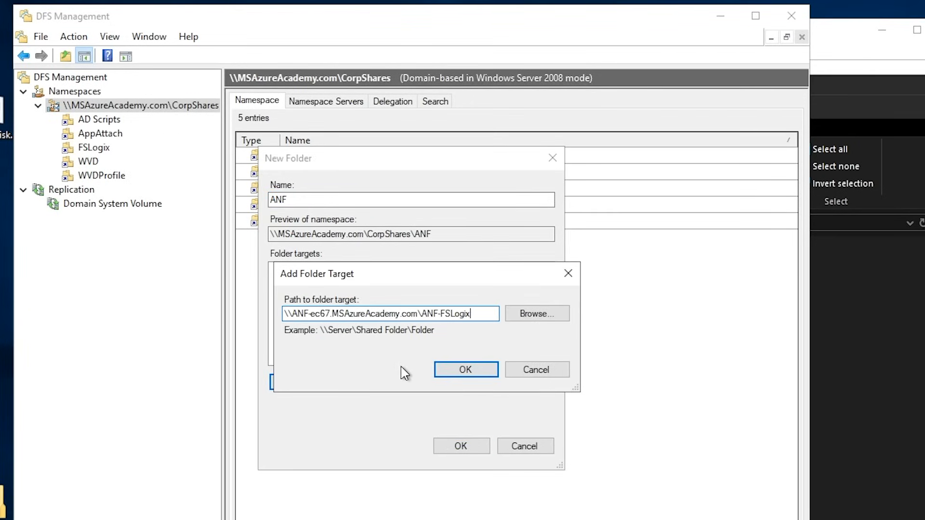
left_click(466, 369)
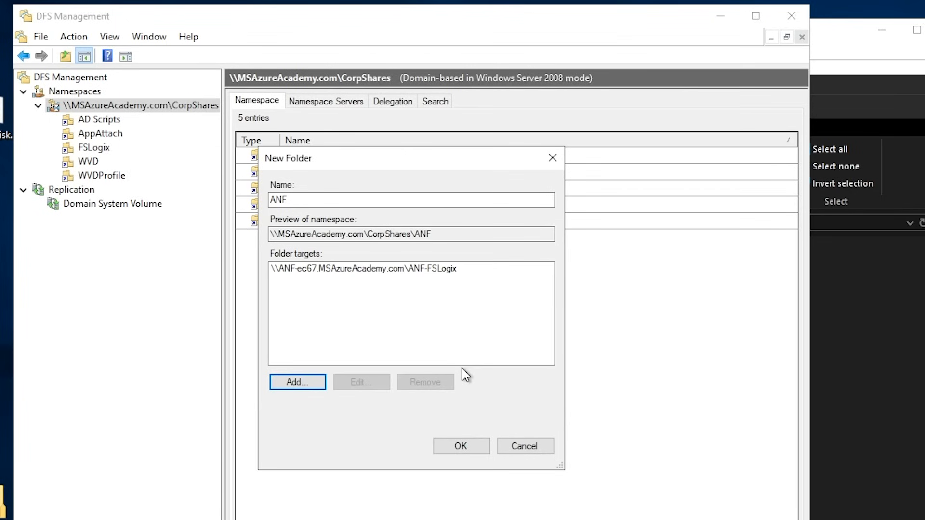
left_click(461, 447)
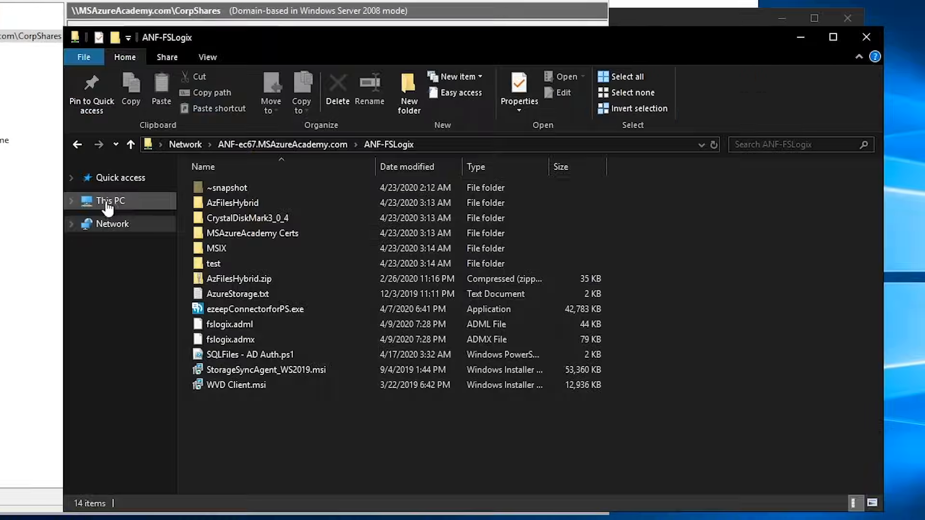
left_click(108, 202)
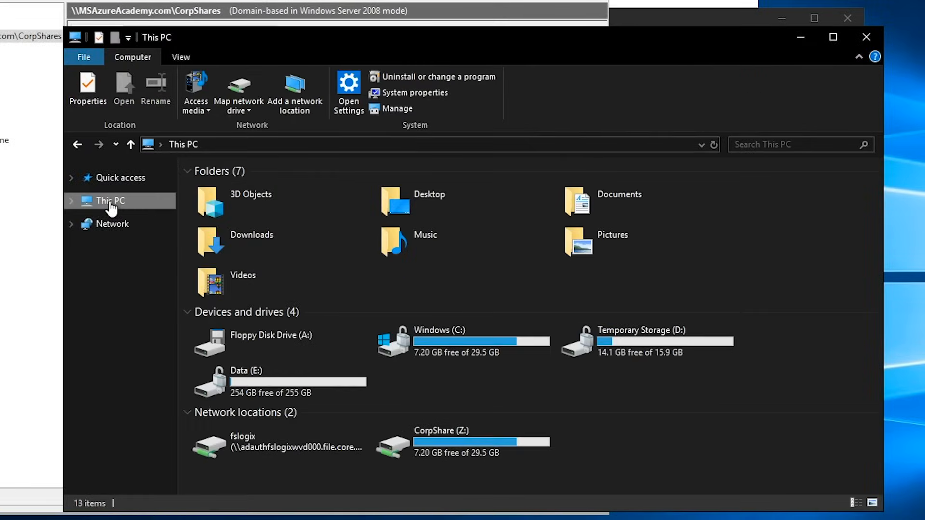
Step: Paste the copied share path into File Explorer's address and open it
left_click(258, 144)
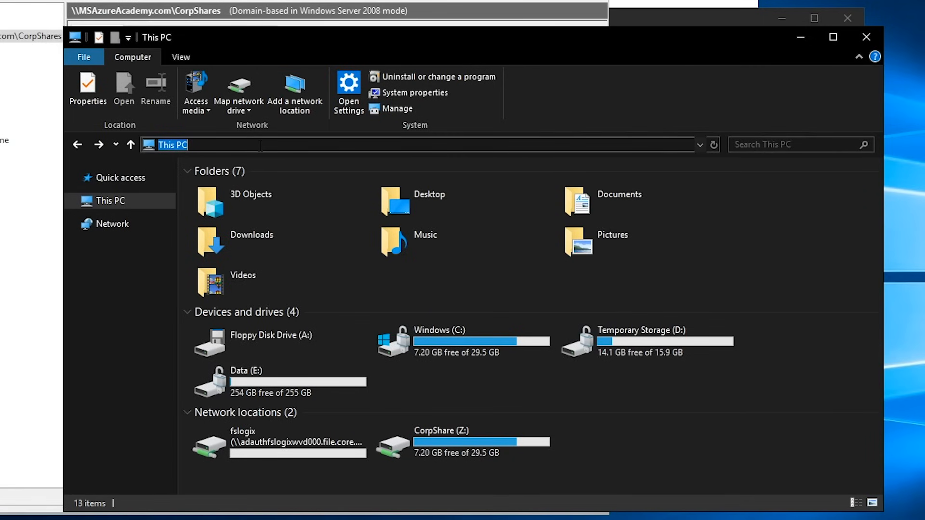
key("ctrl+v")
key("Return")
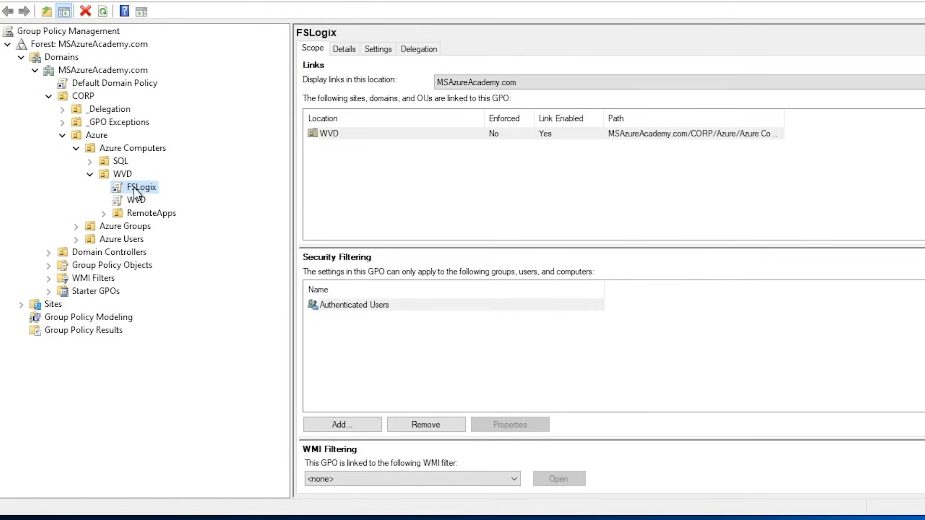
Step: Edit the FSLogix group policy and browse to the FSLogix Profile Containers settings under Administrative Templates
right_click(137, 193)
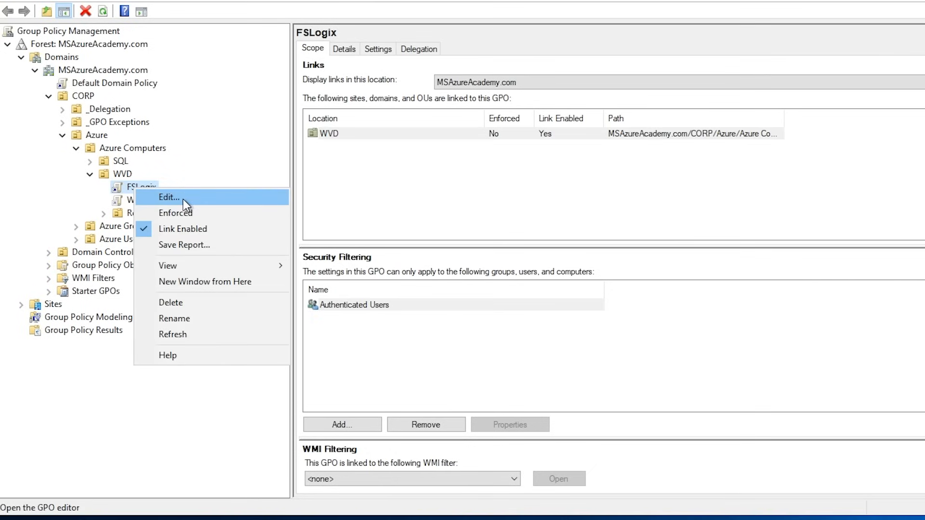
left_click(176, 197)
left_click(33, 107)
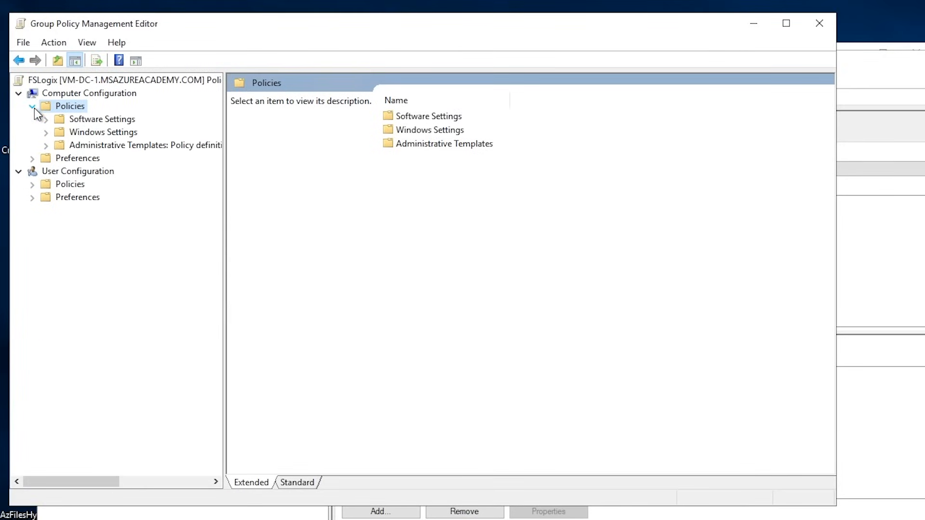
left_click(48, 145)
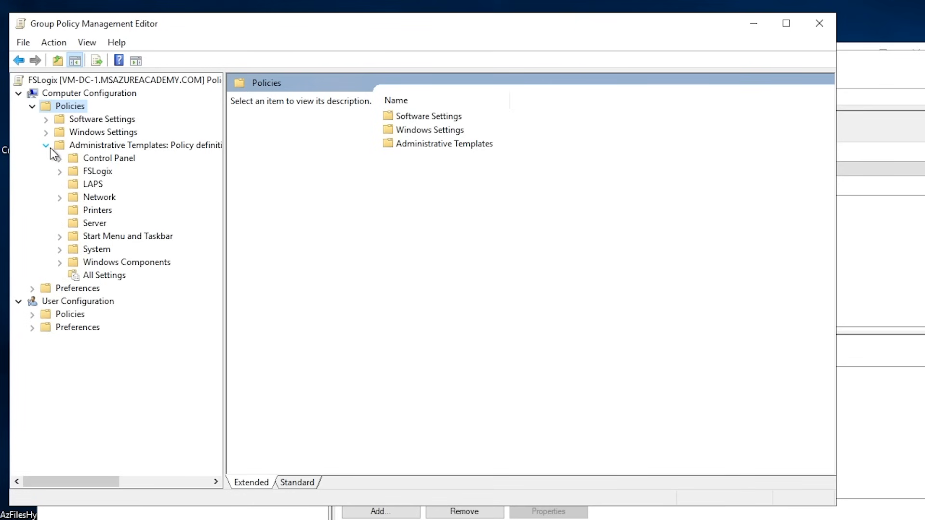
left_click(60, 171)
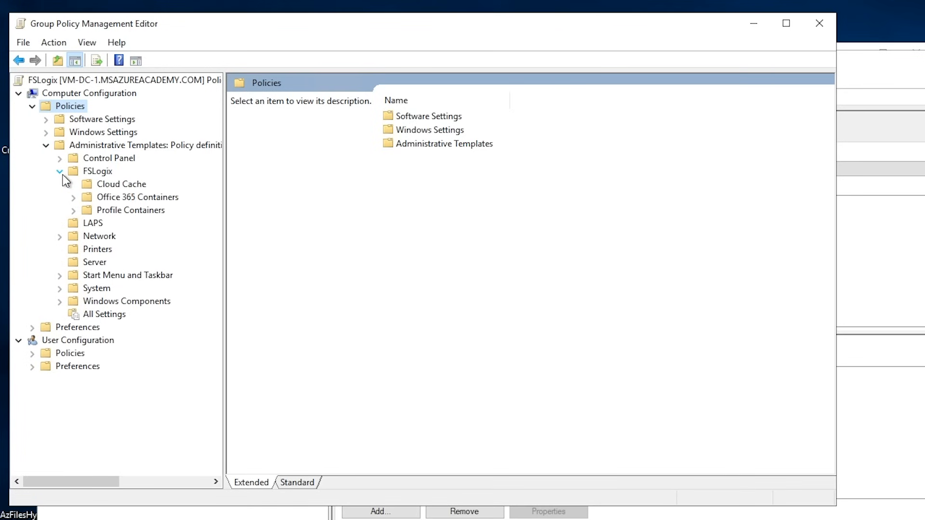
left_click(111, 215)
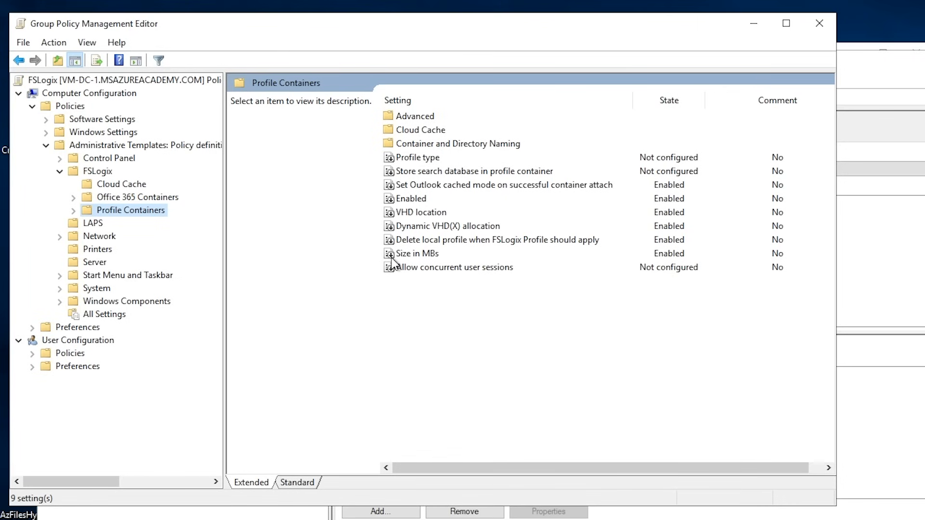
left_click(408, 203)
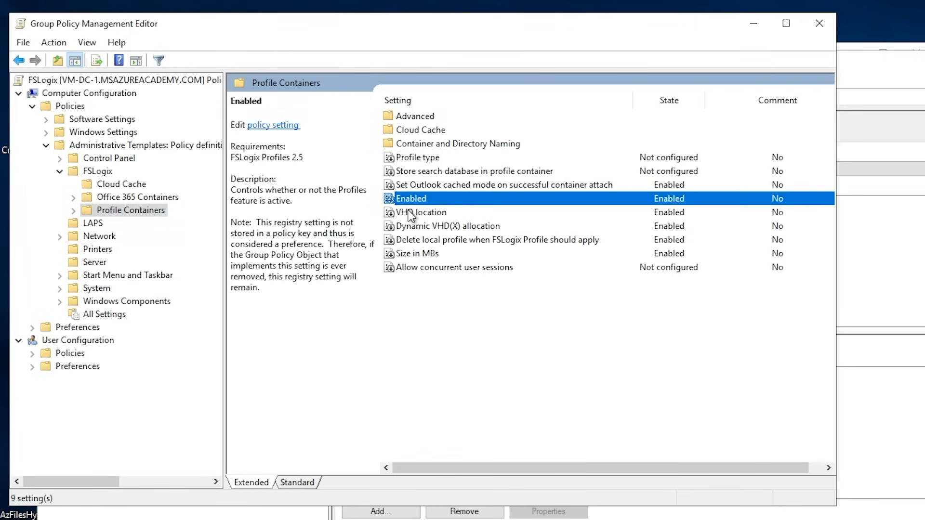
left_click(410, 213)
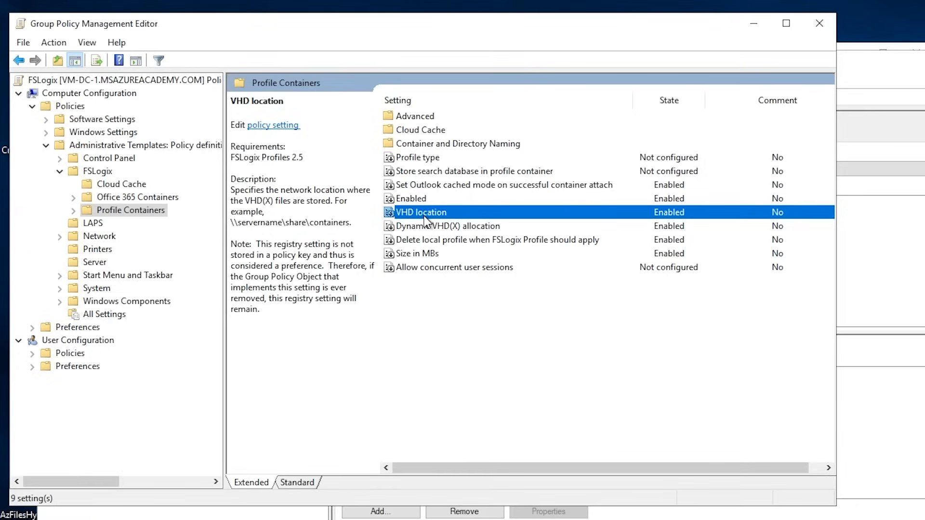
Step: Set the VHD location policy to \\MSAzureAcademy.com\CorpShares\ANF
double_click(424, 216)
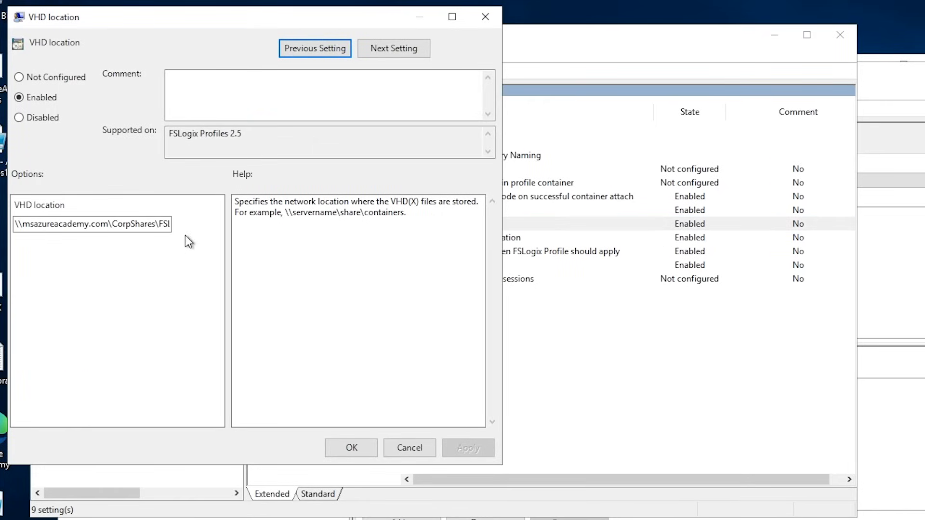
left_click(143, 225)
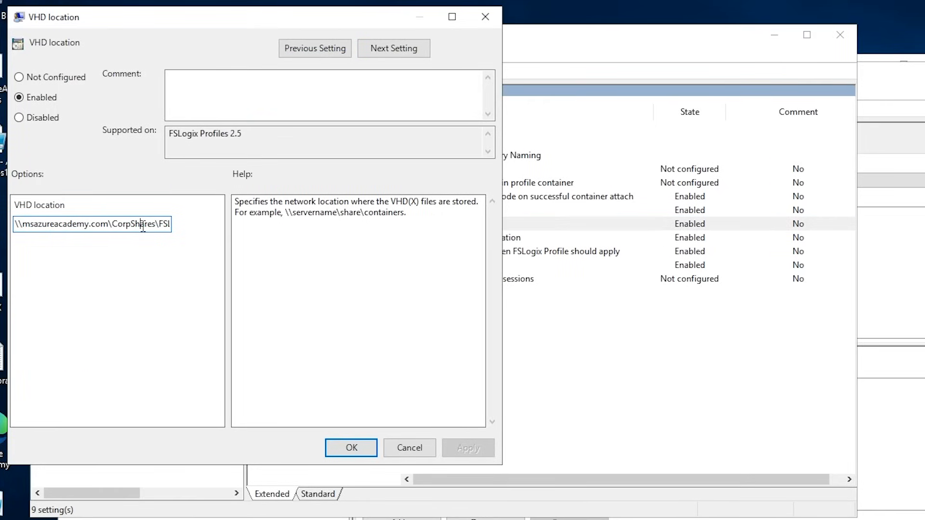
left_click_drag(143, 225, 178, 228)
left_click(165, 230)
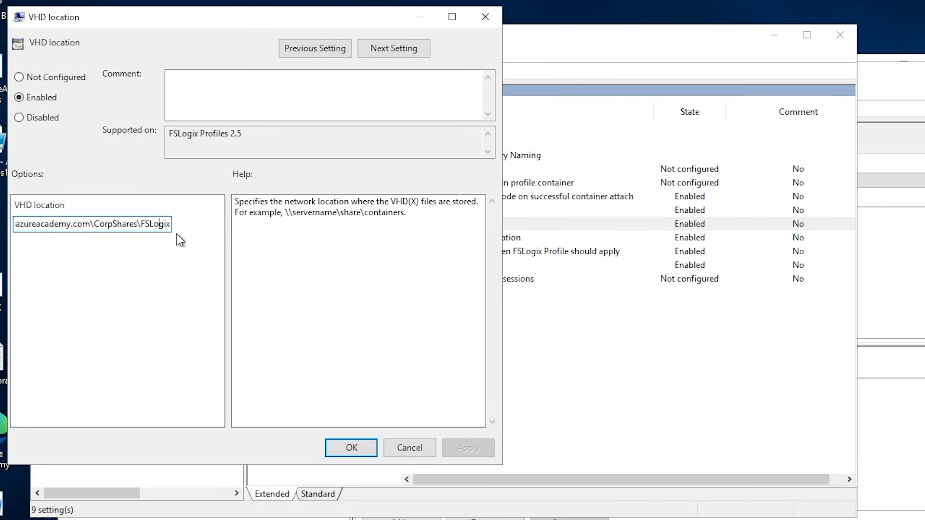
key("ctrl+a")
key("ctrl+v")
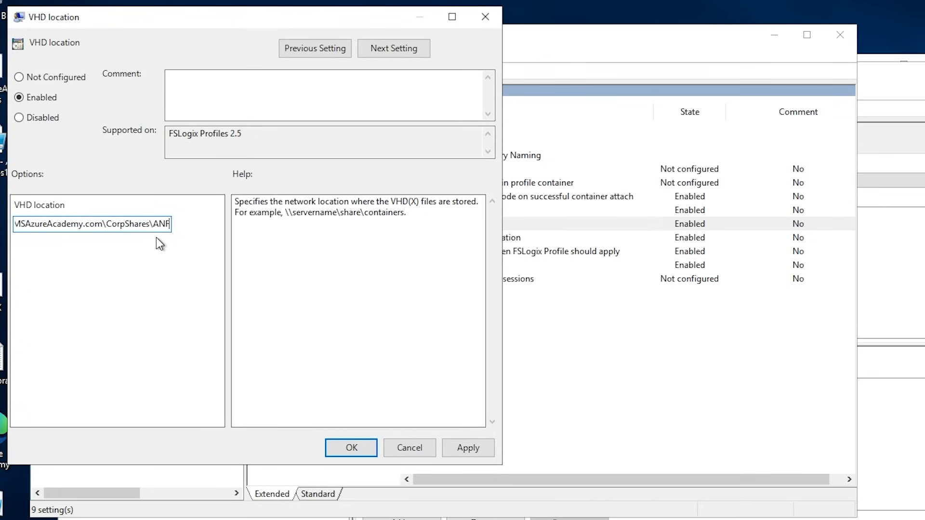
key("Return")
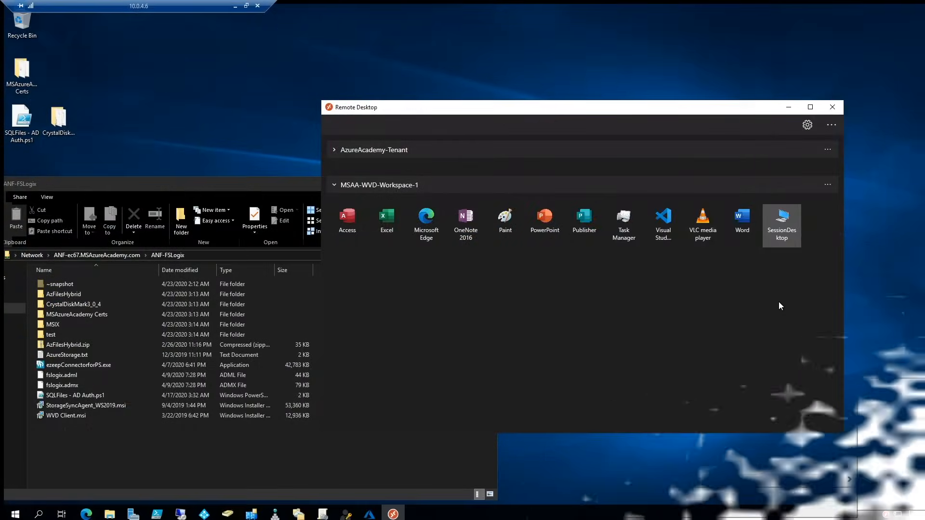
Step: Launch the SessionDesktop and open the user's profile folder inside the ANF folder on the CorpShare drive
left_click(790, 227)
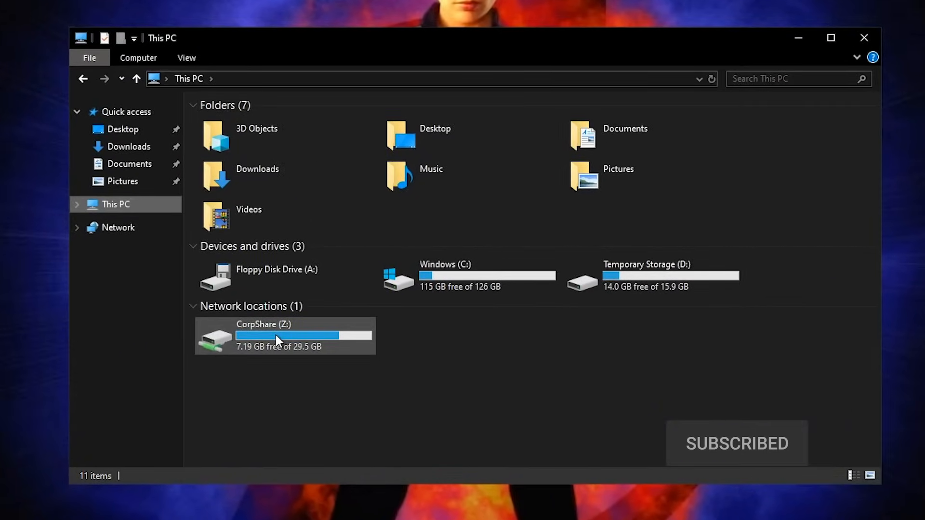
double_click(276, 335)
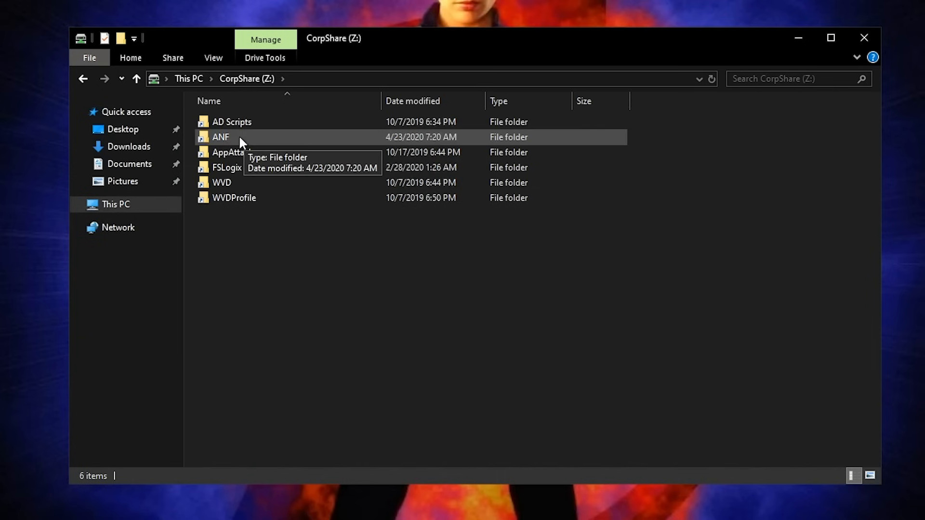
double_click(228, 138)
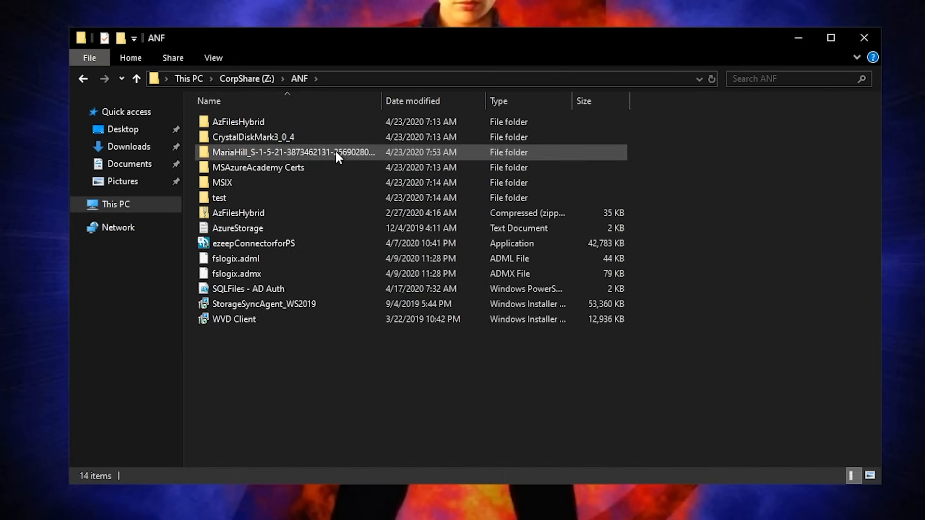
double_click(335, 153)
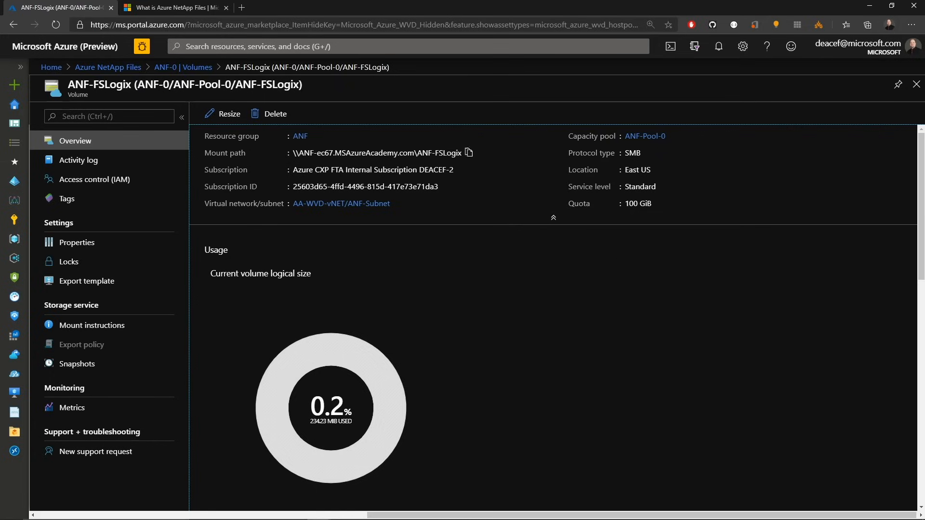
Step: Resize the ANF-FSLogix volume quota to 4096 GiB
left_click(232, 120)
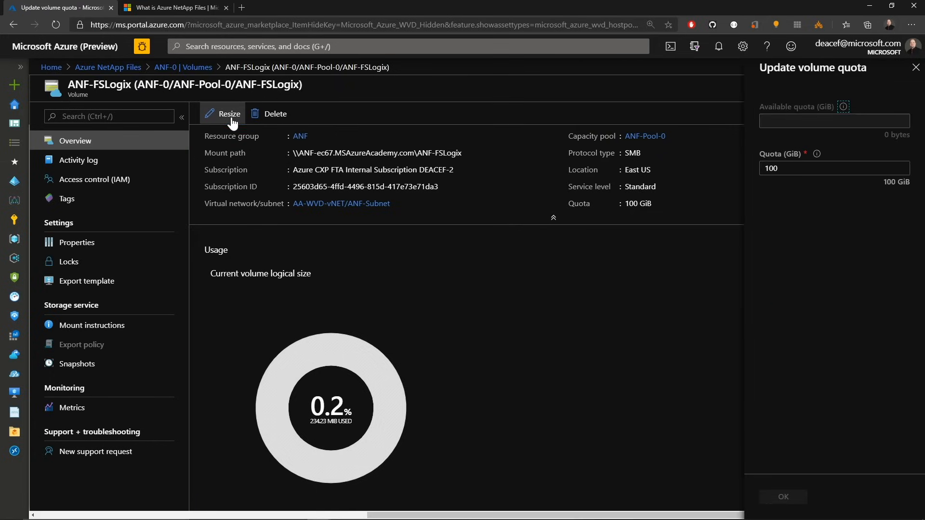
double_click(787, 168)
type("4096")
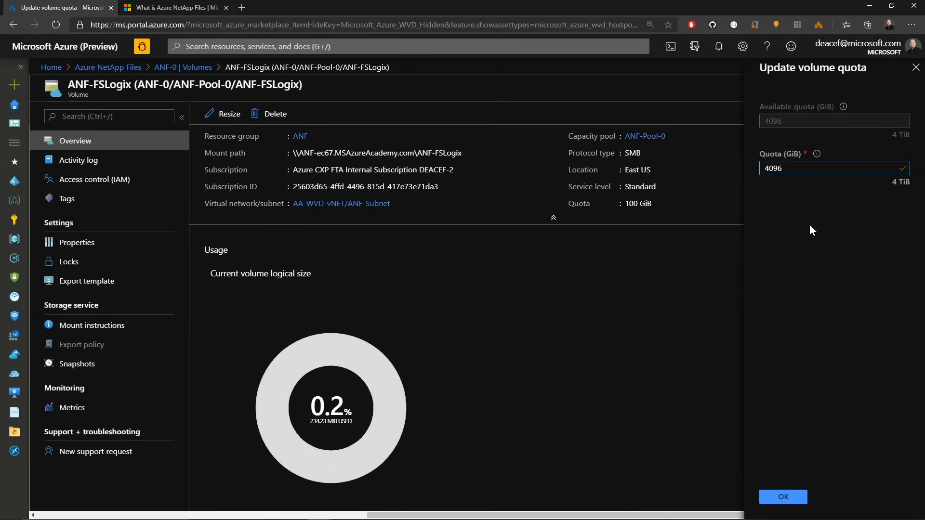
left_click(786, 497)
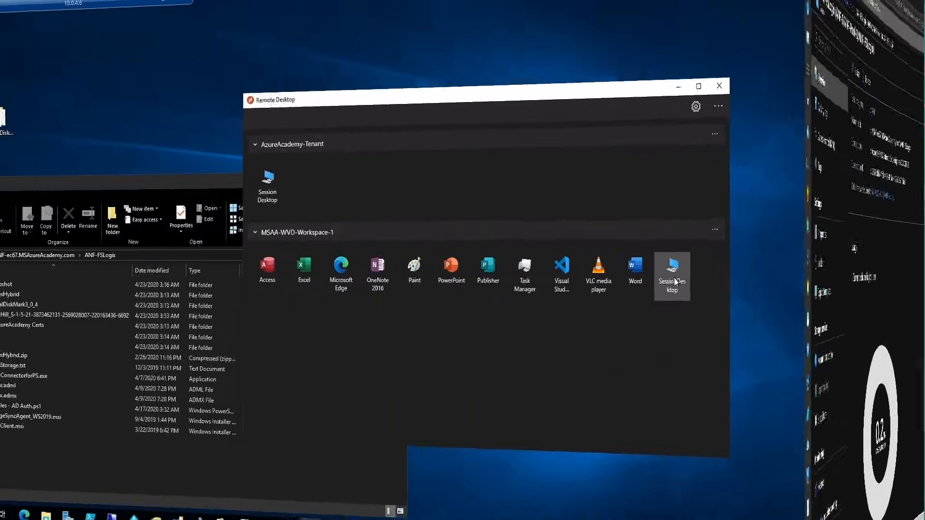
Step: Launch the SessionDesktop and delete the items from MSIX through WVD Client.msi on the ANF-FSLogix share
double_click(664, 279)
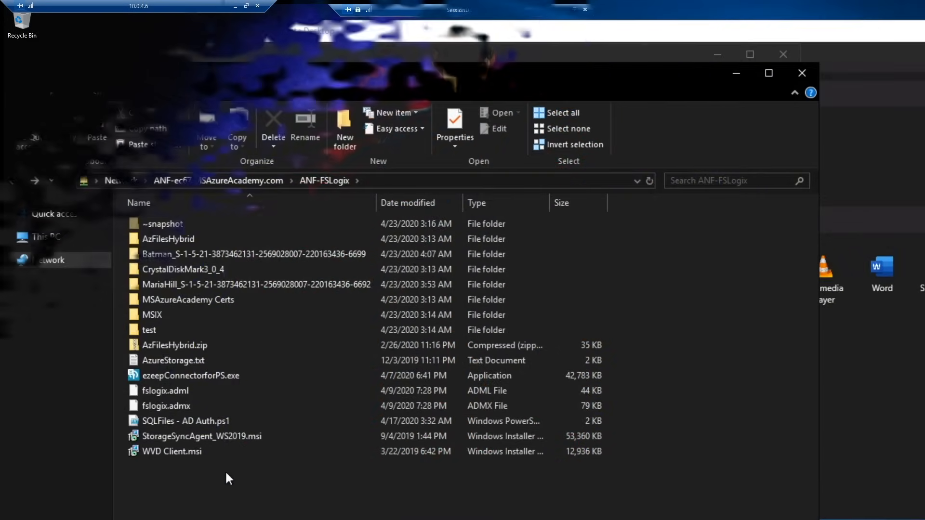
left_click(182, 450)
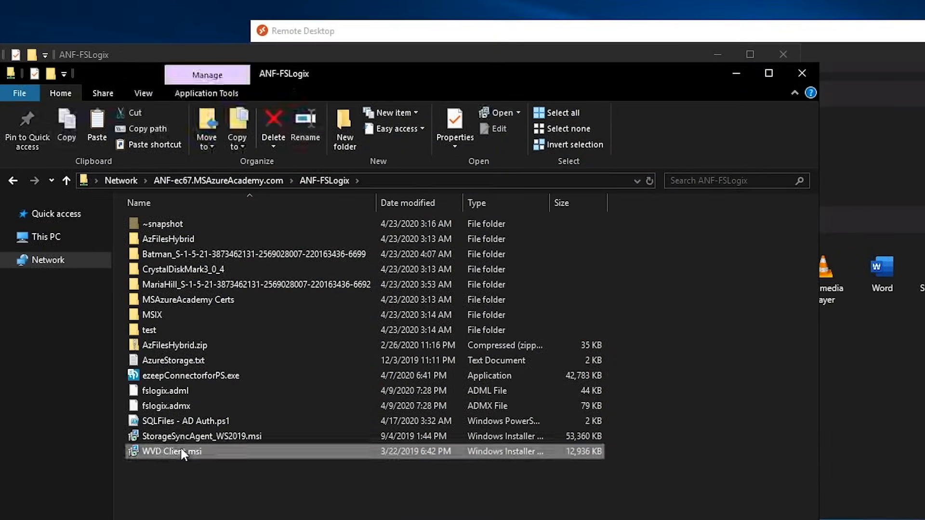
left_click(152, 314, "shift")
key("Delete")
key("Return")
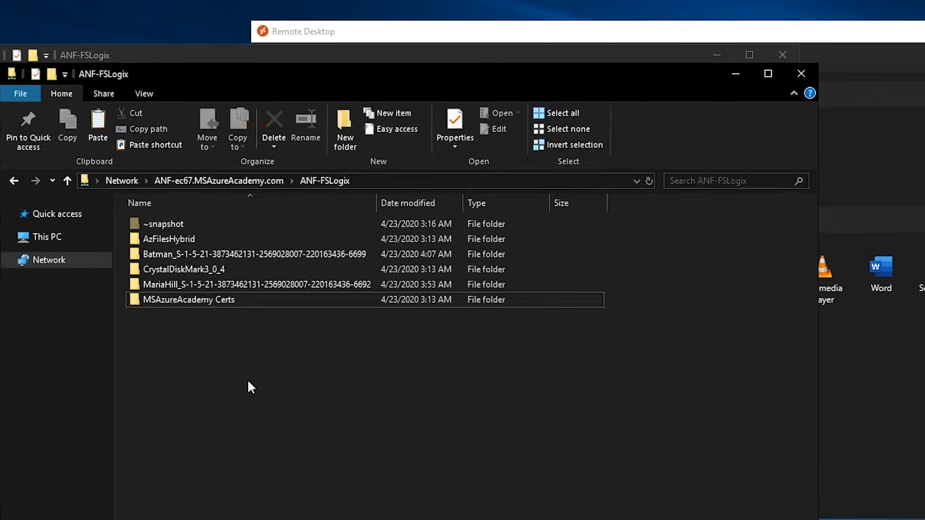
Step: Open the ANF-FSLogix share's previous version from its properties
right_click(243, 363)
left_click(306, 519)
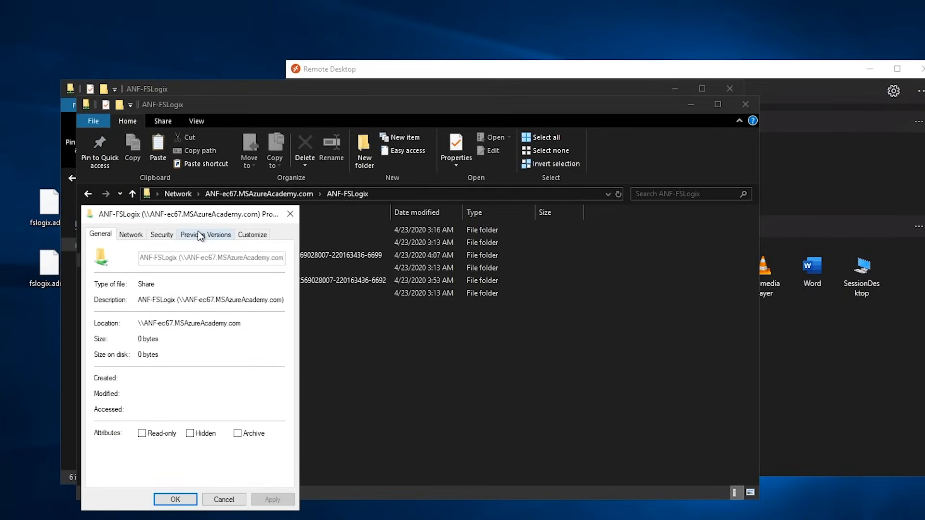
left_click(199, 235)
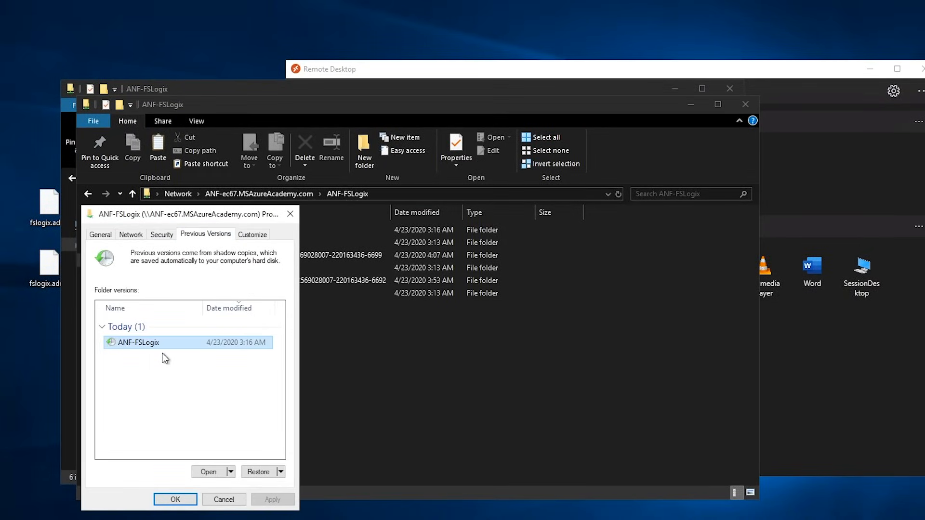
left_click(210, 473)
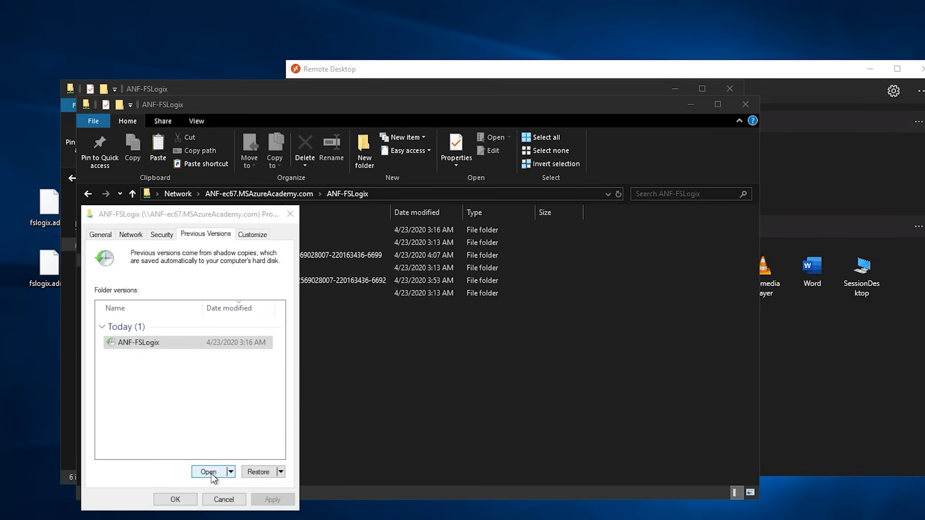
left_click(330, 417)
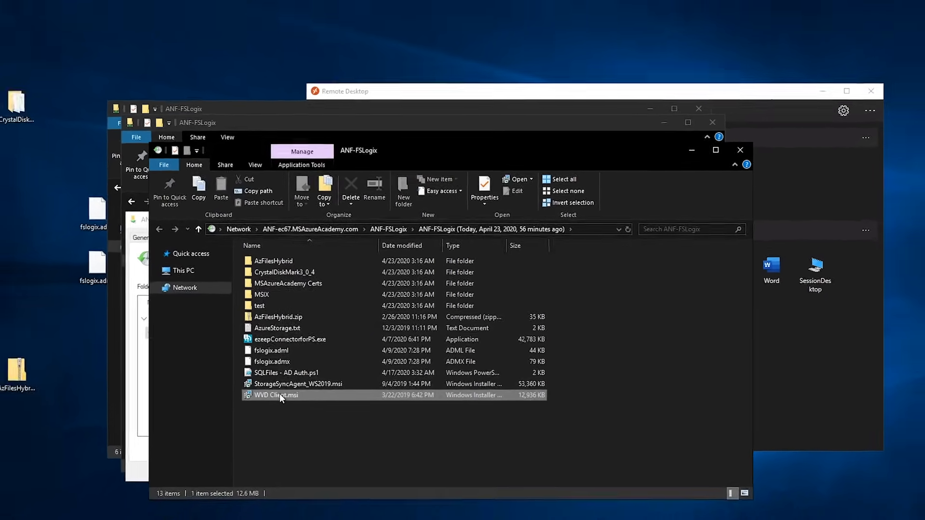
Step: Copy WVD Client.msi from the previous version to the desktop
key("ctrl+c")
left_click(49, 162)
key("ctrl+v")
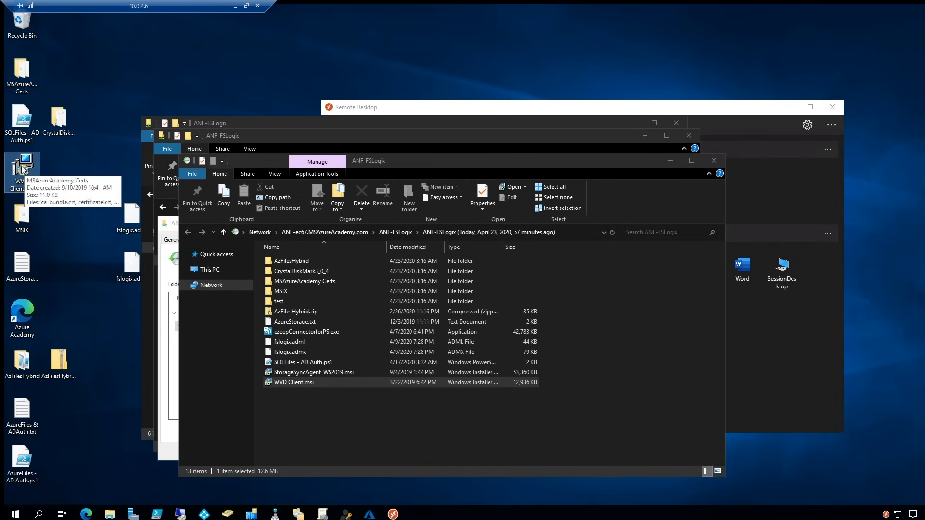
Step: Restore the ANF-FSLogix share to its previous version and close the properties
left_click(714, 160)
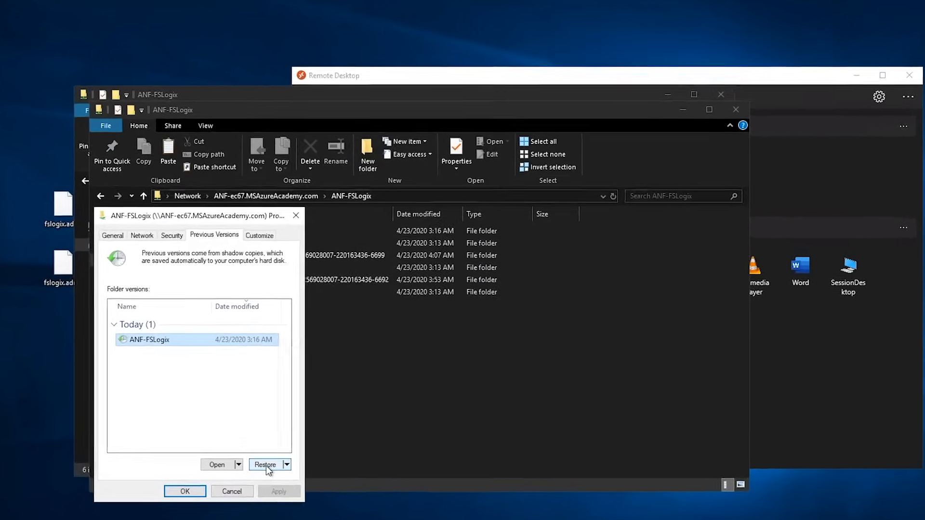
left_click(259, 473)
left_click(487, 287)
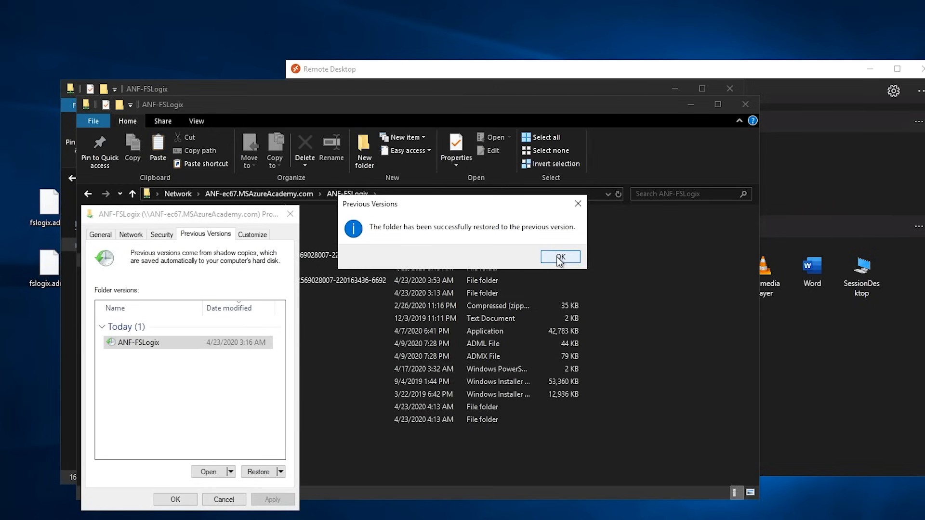
key("Return")
left_click(175, 500)
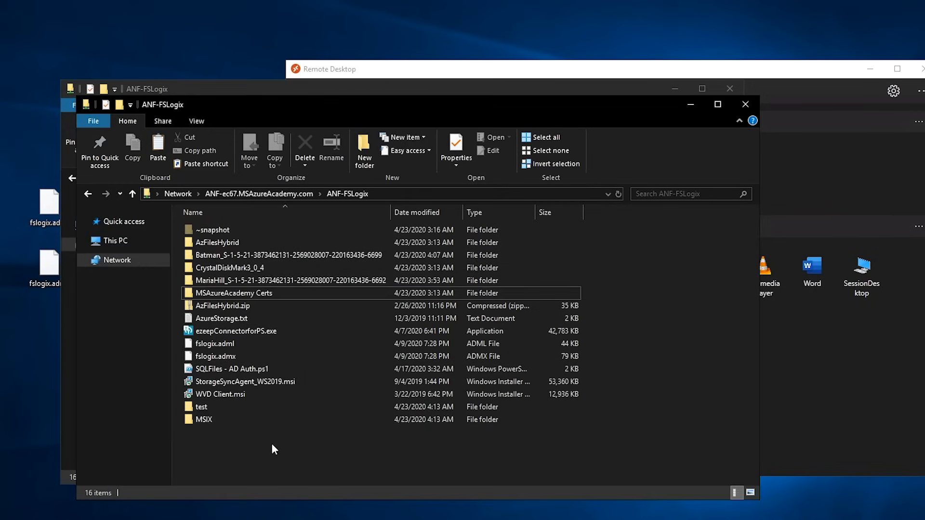